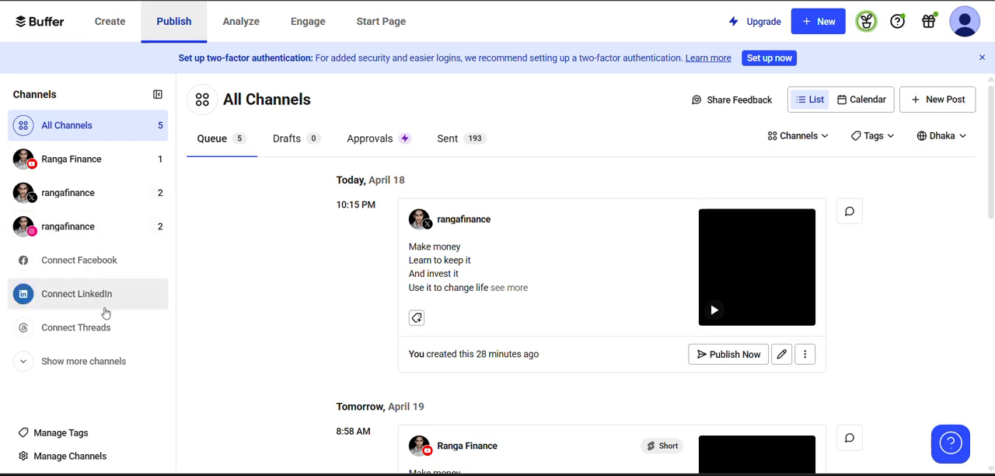
Expand the channel list to examine all the additional networks that can be connected.
{"action": "left_click", "coordinate": [85, 359]}
{"action": "scroll", "coordinate": [82, 342], "scroll_direction": "down", "scroll_amount": 3}
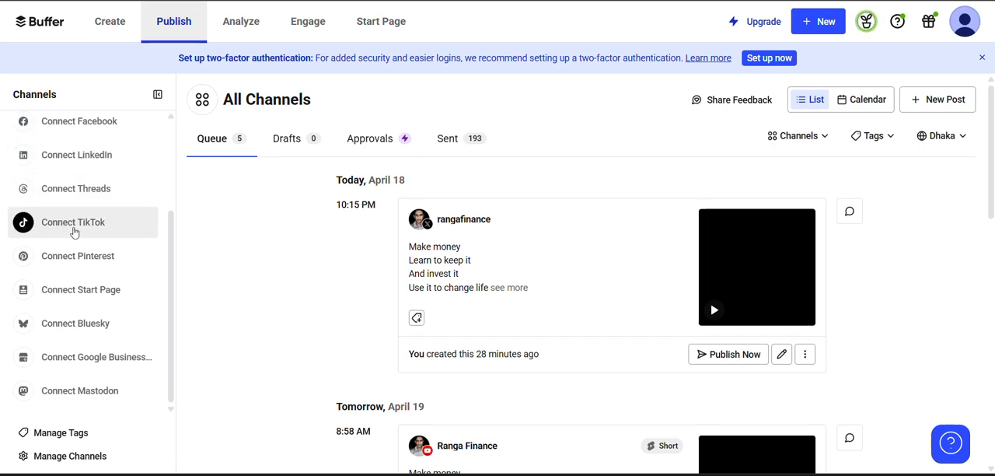
{"action": "scroll", "coordinate": [113, 275], "scroll_direction": "up", "scroll_amount": 3}
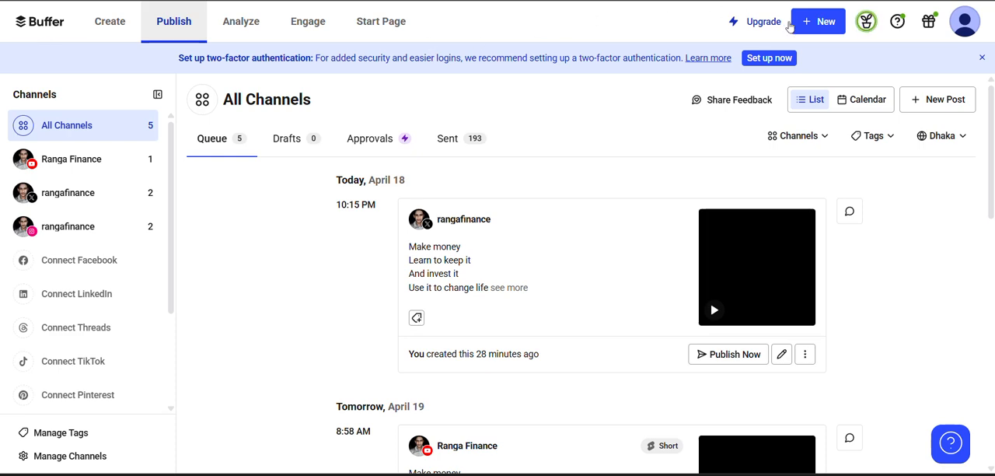
Start a new post and select the YouTube, X and Instagram channels for it.
{"action": "left_click", "coordinate": [816, 30]}
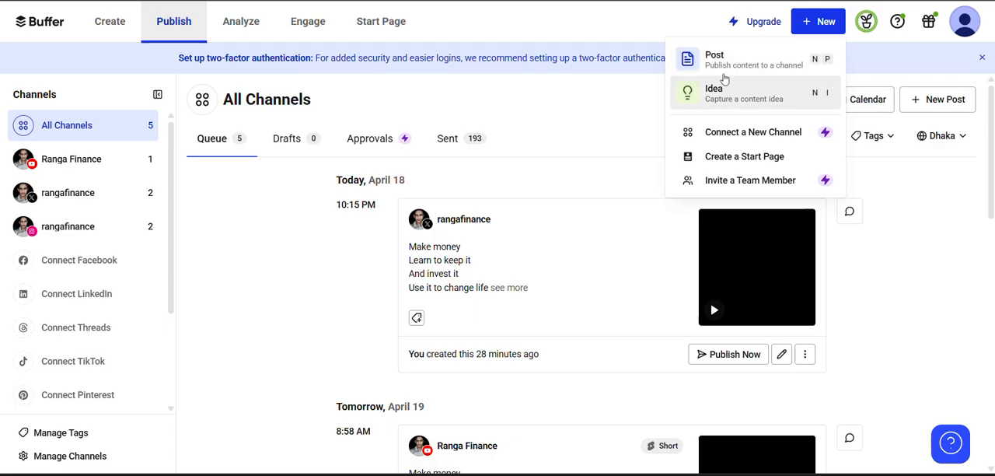
{"action": "left_click", "coordinate": [720, 60]}
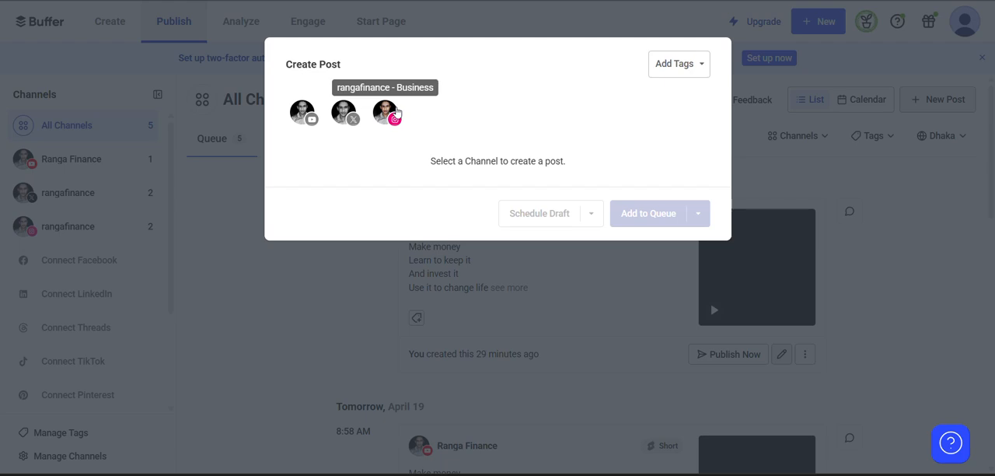
{"action": "left_click", "coordinate": [303, 111]}
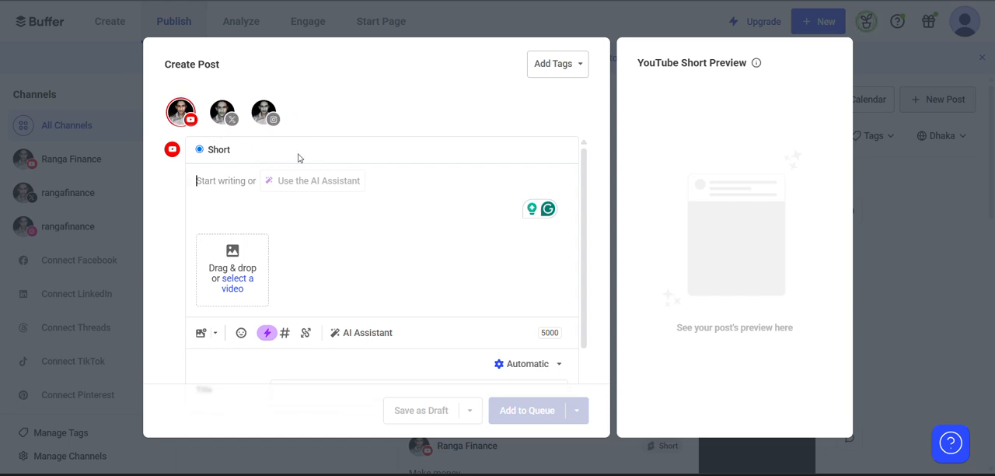
{"action": "left_click", "coordinate": [226, 115]}
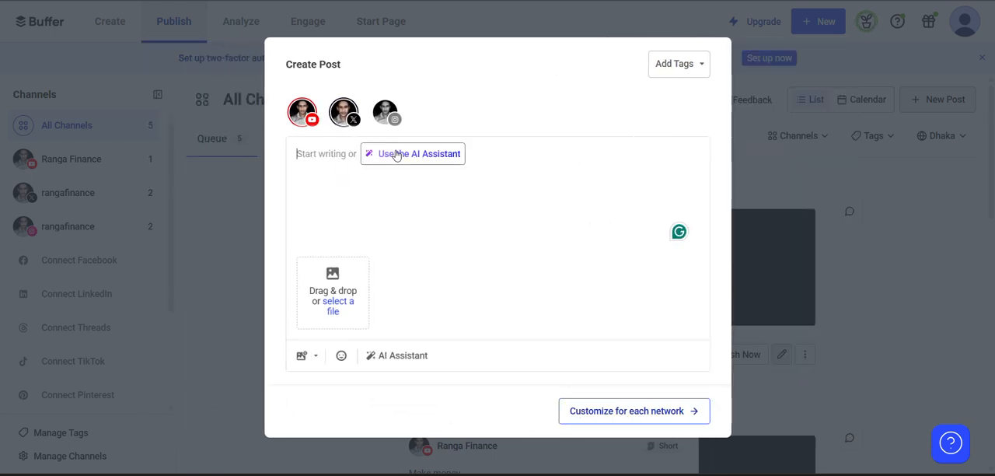
{"action": "left_click", "coordinate": [394, 118]}
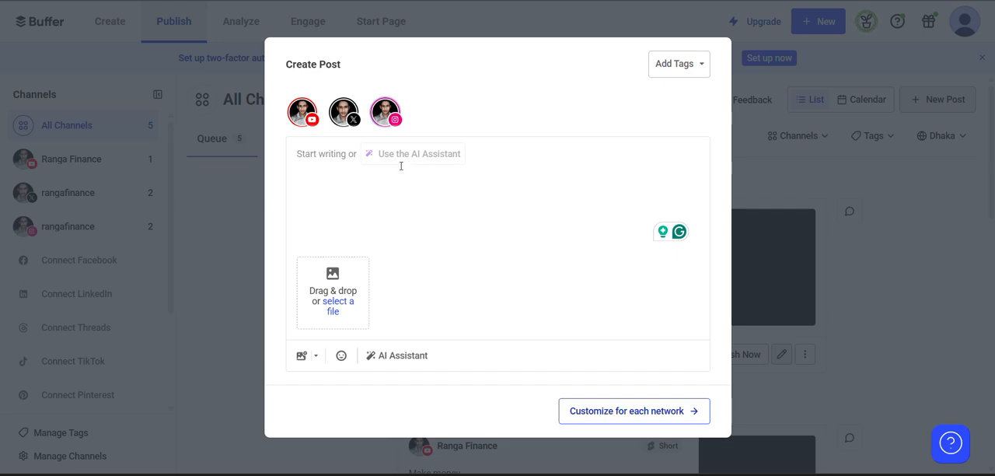
Attach the image "gr" from the Gallery to the post.
{"action": "left_click", "coordinate": [332, 311]}
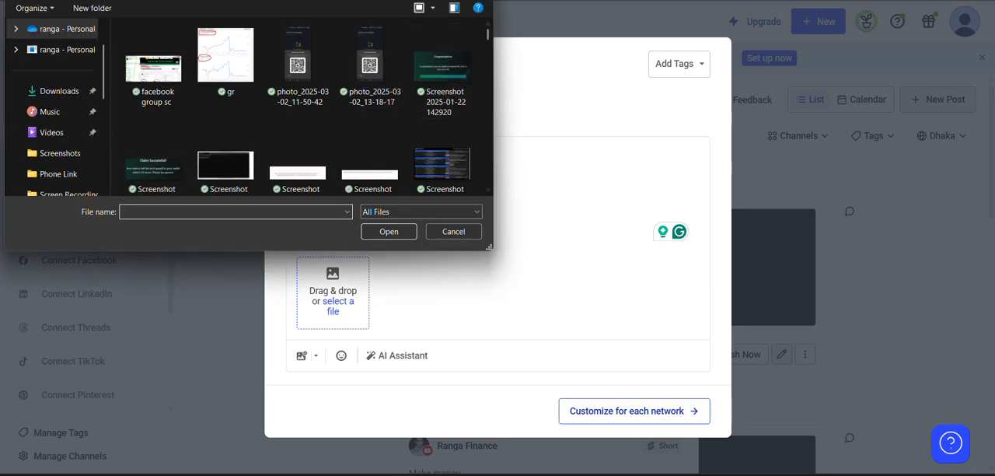
{"action": "scroll", "coordinate": [53, 63], "scroll_direction": "up", "scroll_amount": 2}
{"action": "left_click", "coordinate": [52, 55]}
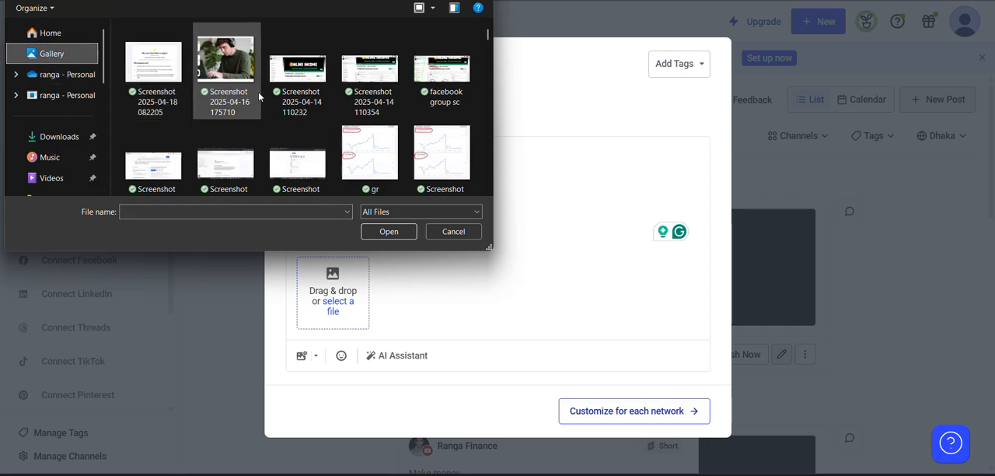
{"action": "scroll", "coordinate": [258, 93], "scroll_direction": "down", "scroll_amount": 5}
{"action": "scroll", "coordinate": [258, 91], "scroll_direction": "up", "scroll_amount": 5}
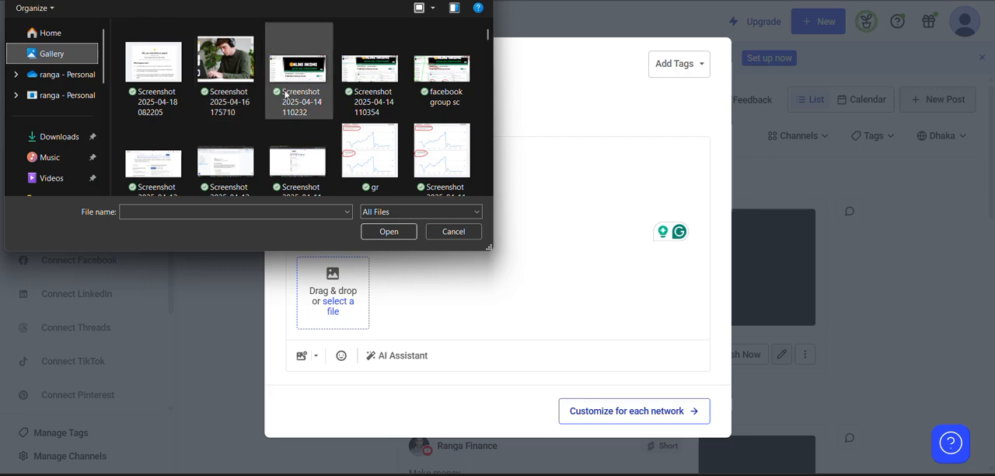
{"action": "double_click", "coordinate": [387, 156]}
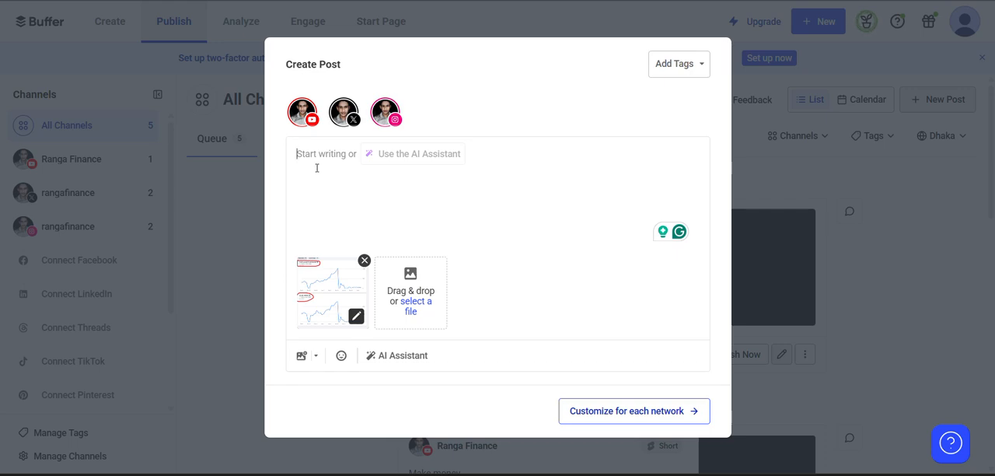
Write the post's first line: "i grew a facebook group from screatch that yeield me every single day".
{"action": "type", "text": "i g"}
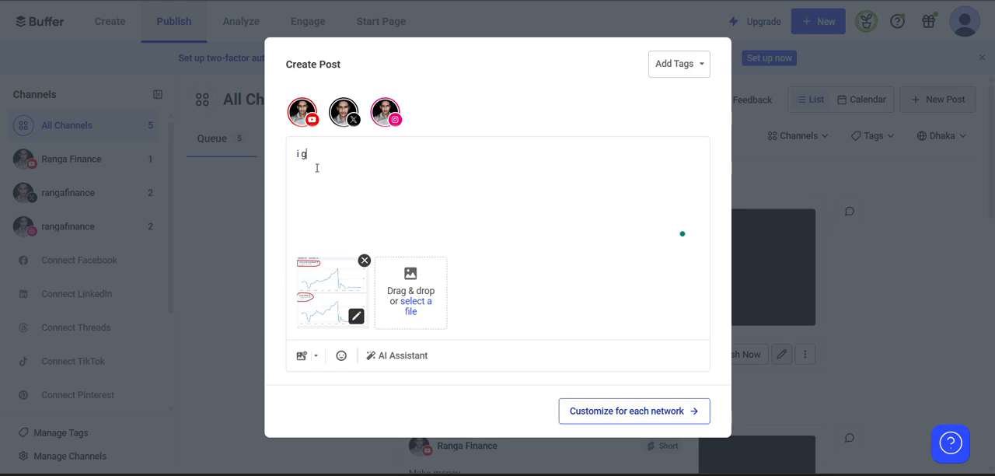
{"action": "type", "text": "rew a facebook group from screat"}
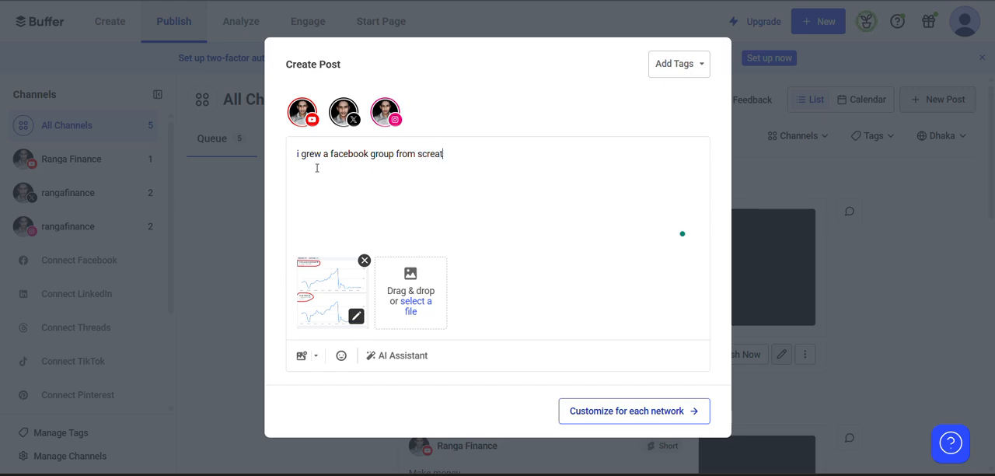
{"action": "type", "text": "ch that ryeield me every"}
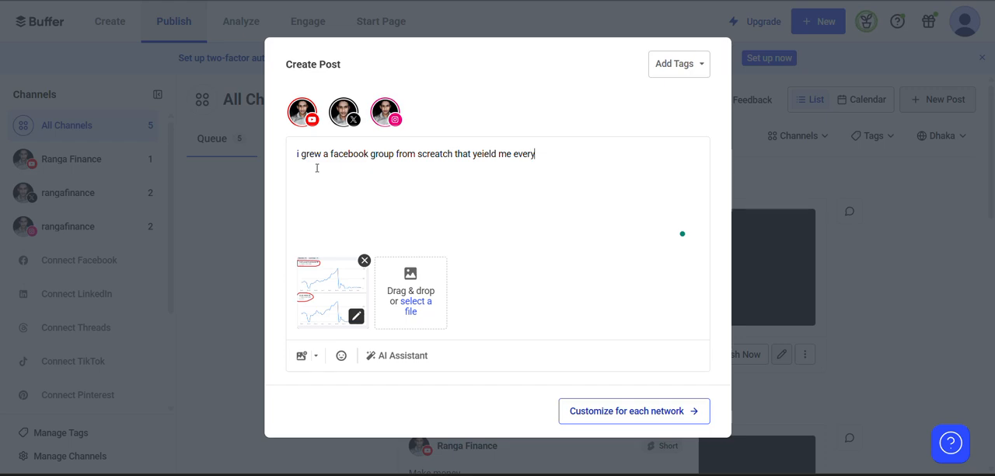
{"action": "type", "text": " singlew"}
{"action": "key", "text": "BackSpace"}
{"action": "type", "text": "d"}
{"action": "key", "text": "BackSpace"}
{"action": "type", "text": "day"}
{"action": "key", "text": "BackSpace"}
{"action": "type", "text": "y"}
{"action": "key", "text": "Return"}
Add the second line "without me posting anything" to the post, followed by a blank line.
{"action": "type", "text": "without me posting "}
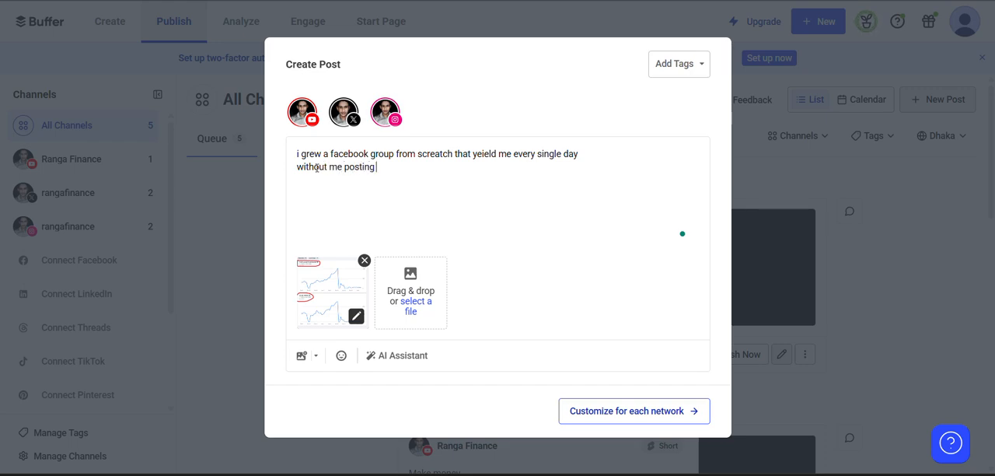
{"action": "type", "text": "anything"}
{"action": "key", "text": "Return"}
{"action": "key", "text": "Return"}
Add the closing line "member does post and they do engage each others" to the post.
{"action": "type", "text": "member does p"}
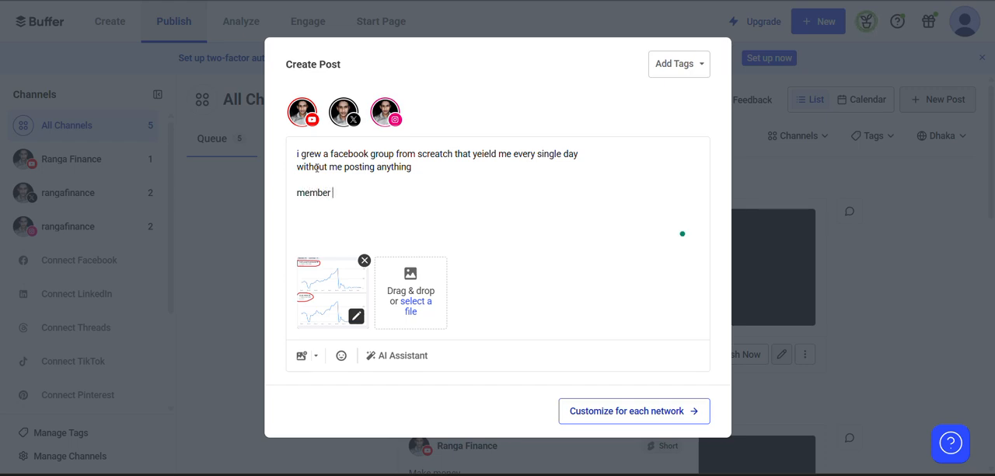
{"action": "type", "text": "os"}
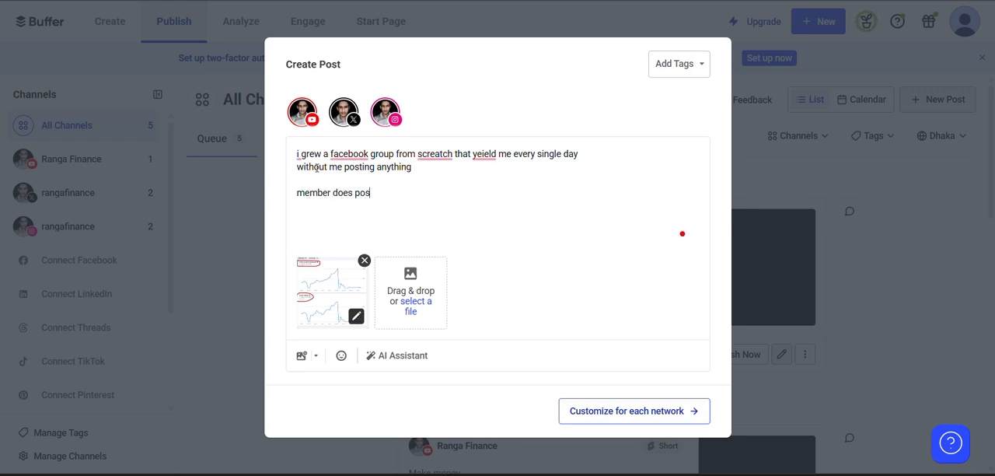
{"action": "type", "text": "t and they do engage eac"}
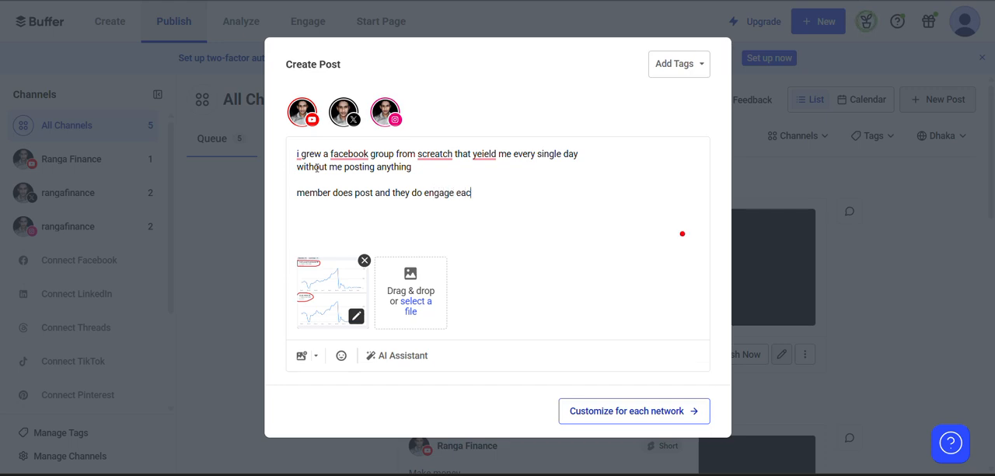
{"action": "type", "text": "h others"}
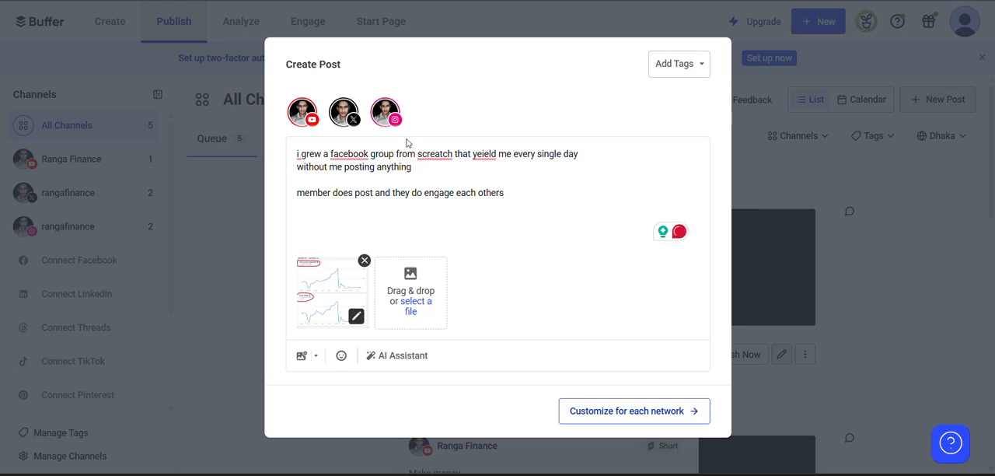
Accept the Grammarly suggestions for the post's first line and close the suggestion window.
{"action": "left_click", "coordinate": [678, 233]}
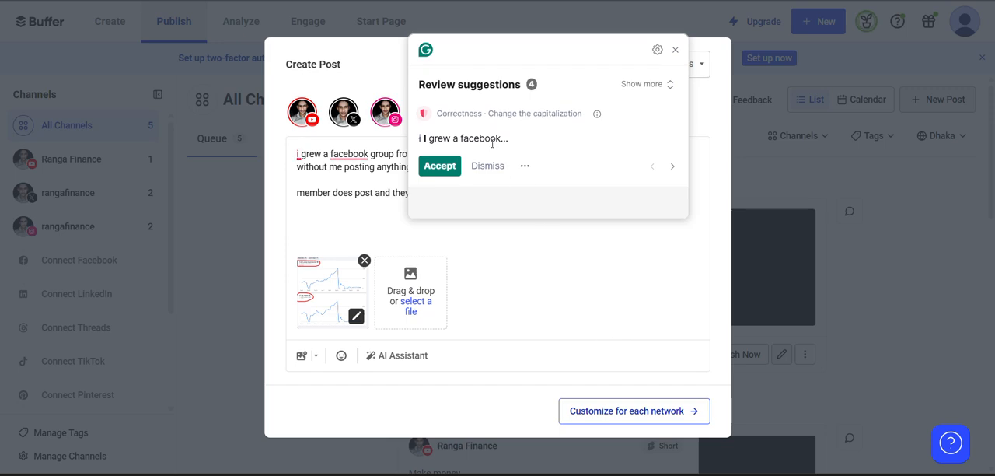
{"action": "left_click", "coordinate": [444, 173]}
{"action": "left_click", "coordinate": [443, 173]}
{"action": "left_click", "coordinate": [443, 173]}
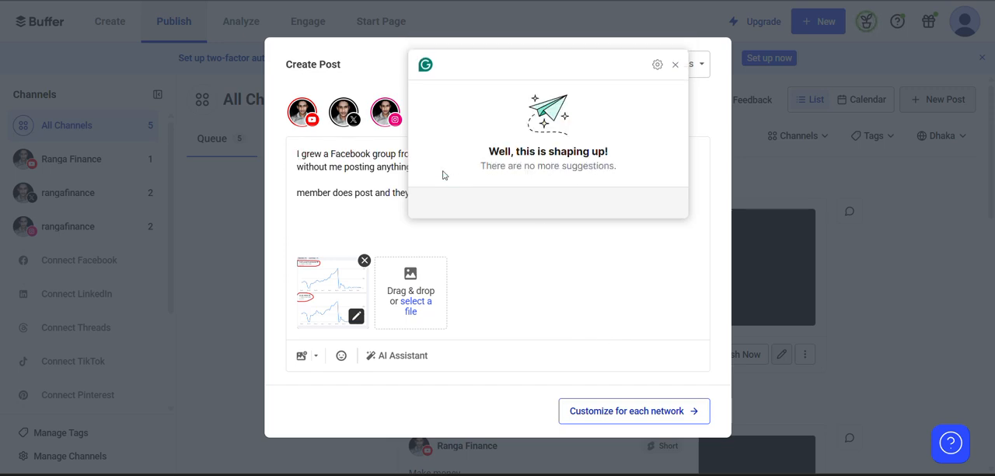
{"action": "left_click", "coordinate": [674, 64]}
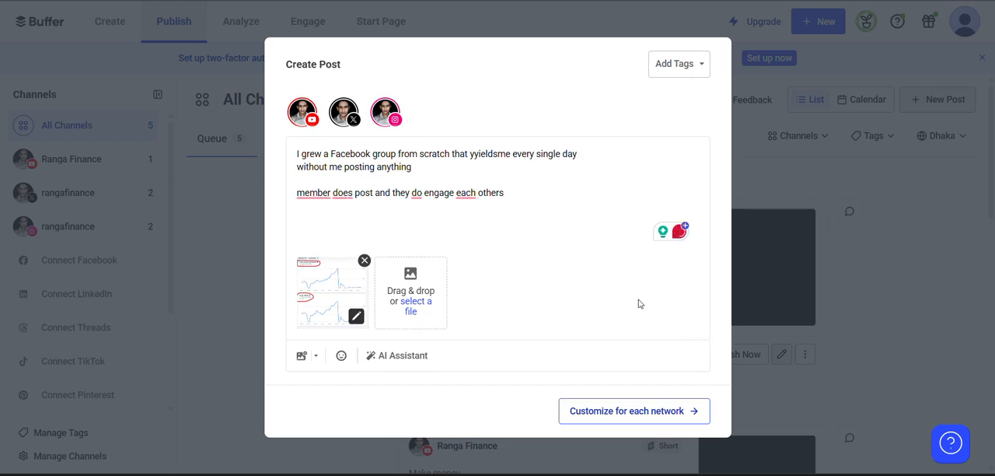
Proceed to customizing the post for each network and examine the YouTube Short version's settings.
{"action": "left_click", "coordinate": [644, 416]}
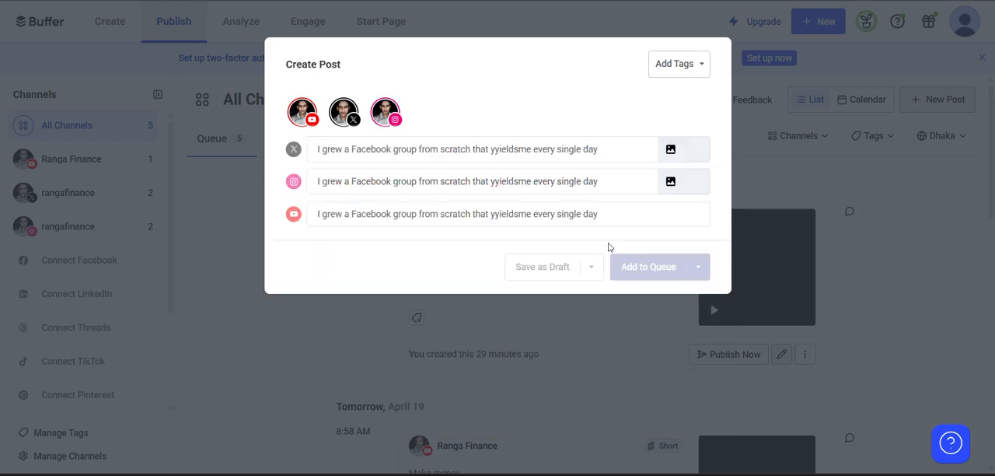
{"action": "double_click", "coordinate": [413, 222]}
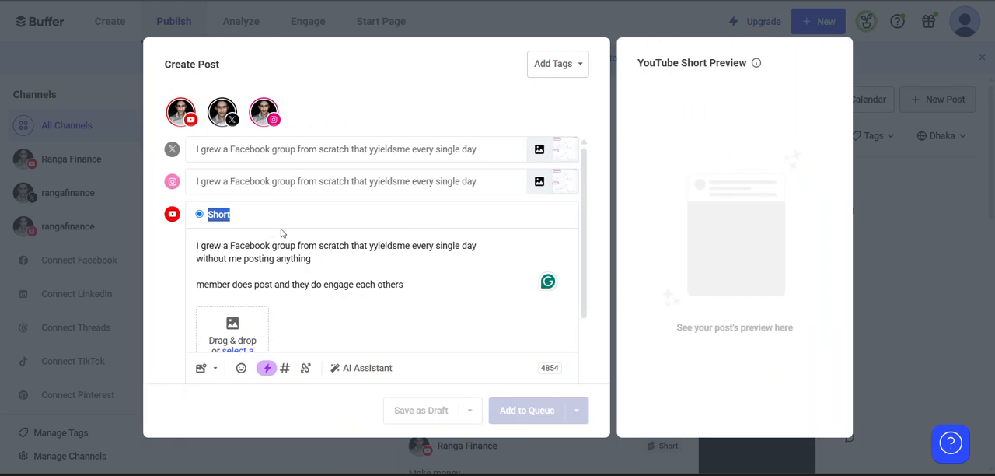
{"action": "scroll", "coordinate": [302, 282], "scroll_direction": "down", "scroll_amount": 3}
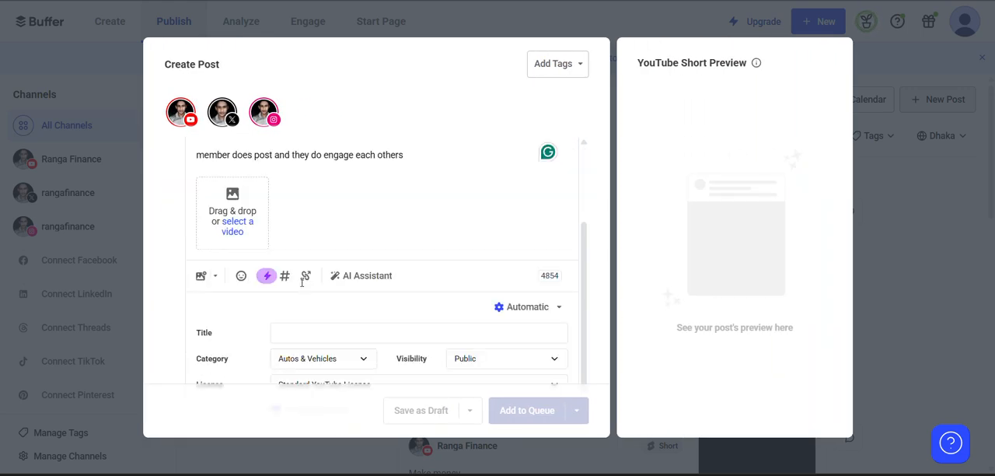
{"action": "scroll", "coordinate": [391, 231], "scroll_direction": "up", "scroll_amount": 3}
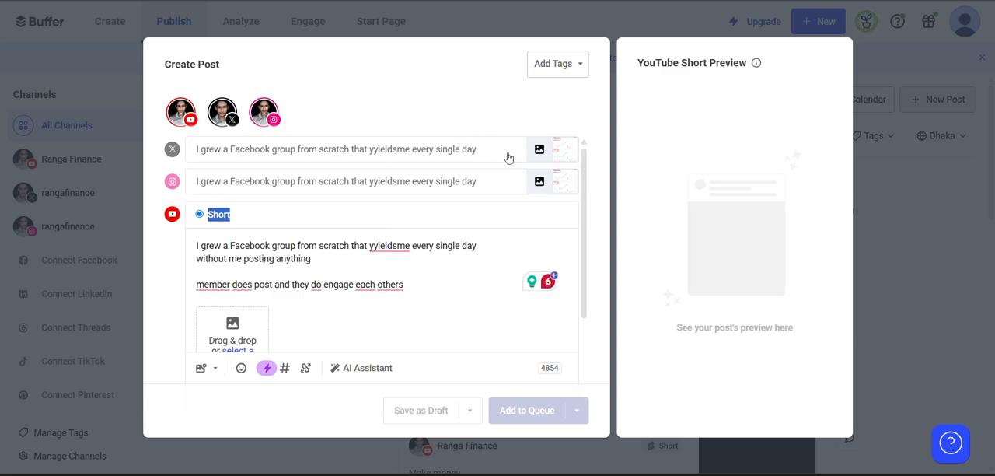
{"action": "left_click", "coordinate": [189, 118]}
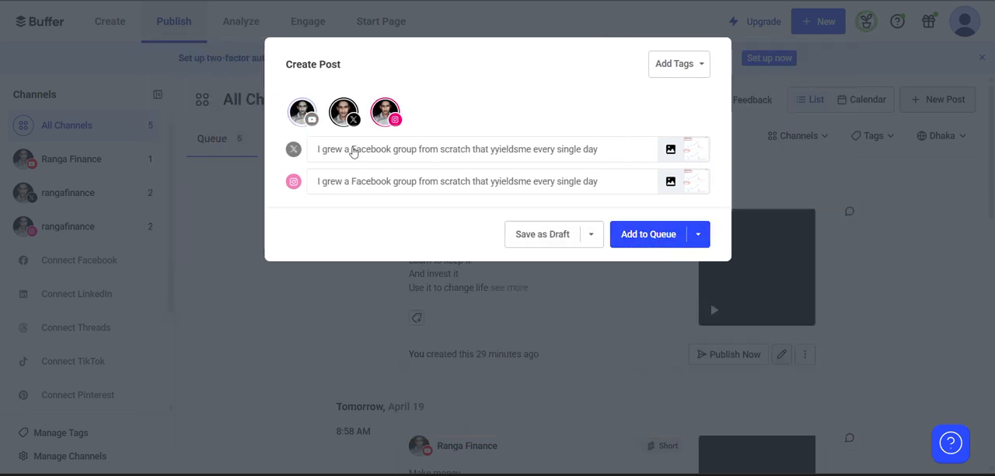
{"action": "left_click", "coordinate": [304, 113]}
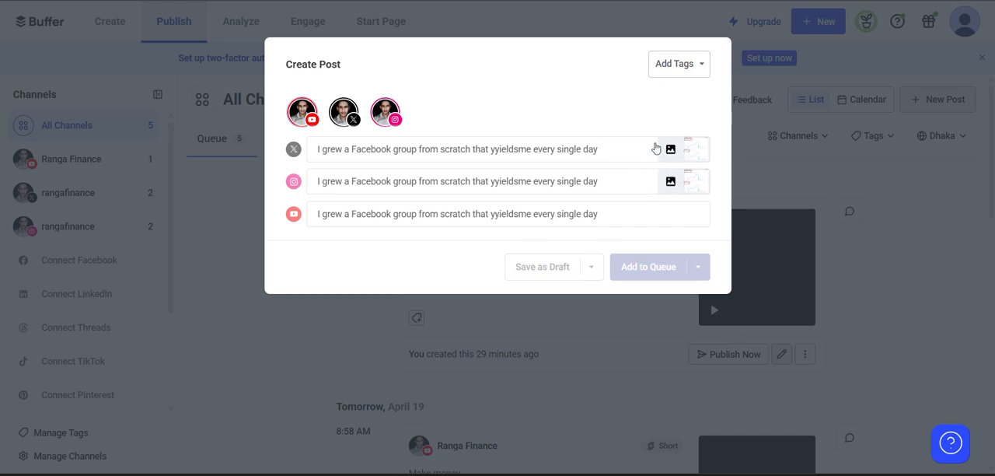
{"action": "left_click", "coordinate": [310, 118]}
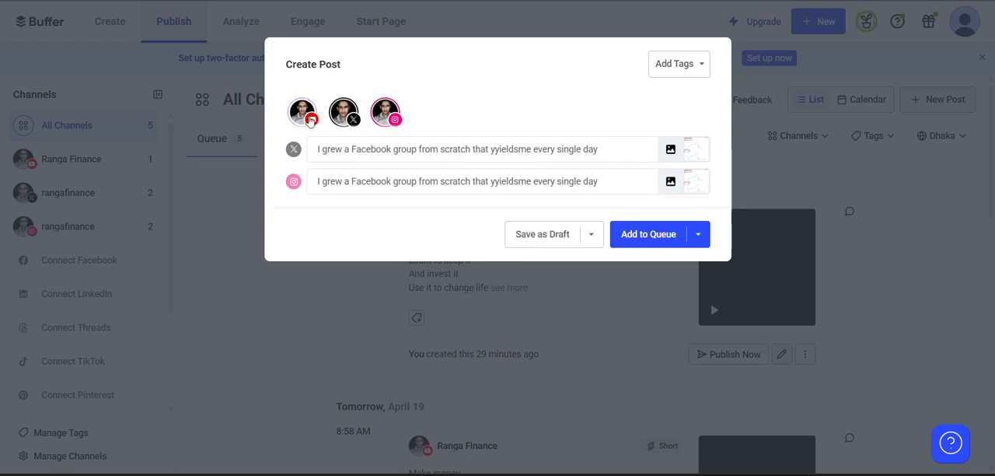
{"action": "left_click", "coordinate": [219, 262]}
{"action": "left_click", "coordinate": [506, 259]}
{"action": "left_click", "coordinate": [302, 111]}
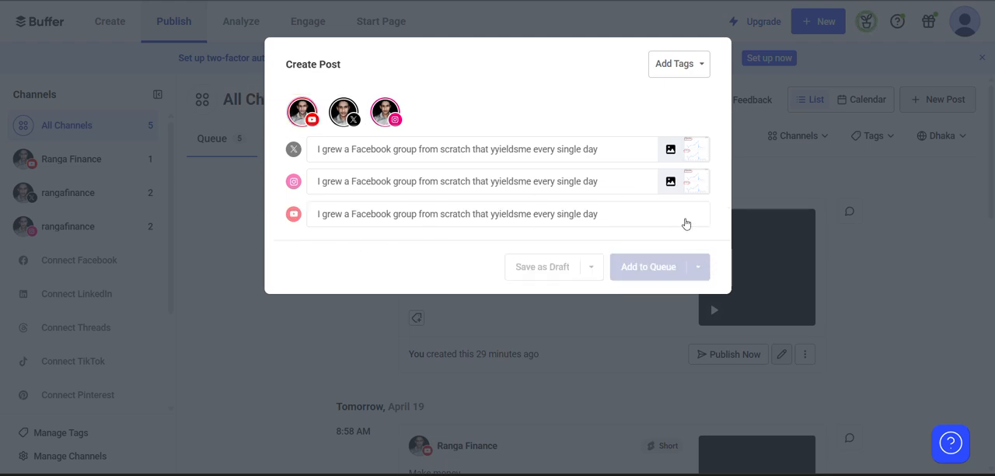
{"action": "scroll", "coordinate": [271, 317], "scroll_direction": "down", "scroll_amount": 3}
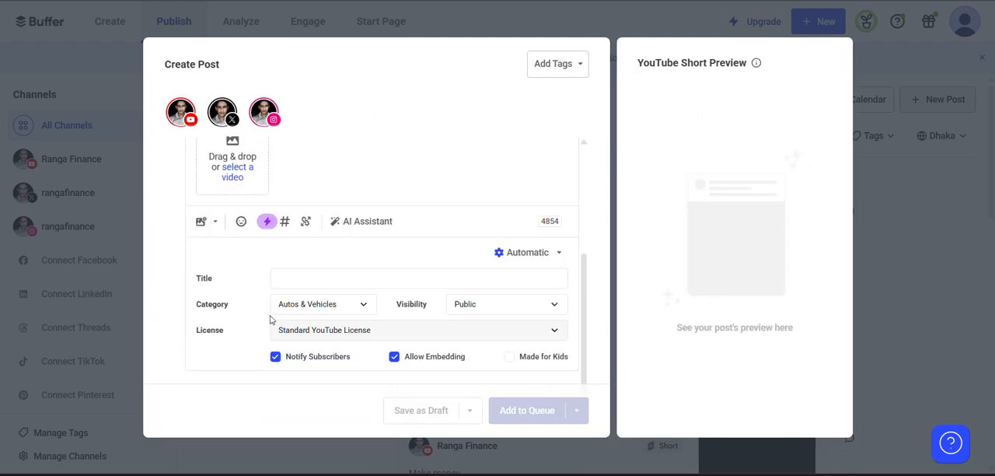
{"action": "scroll", "coordinate": [249, 288], "scroll_direction": "up", "scroll_amount": 5}
{"action": "scroll", "coordinate": [237, 290], "scroll_direction": "down", "scroll_amount": 2}
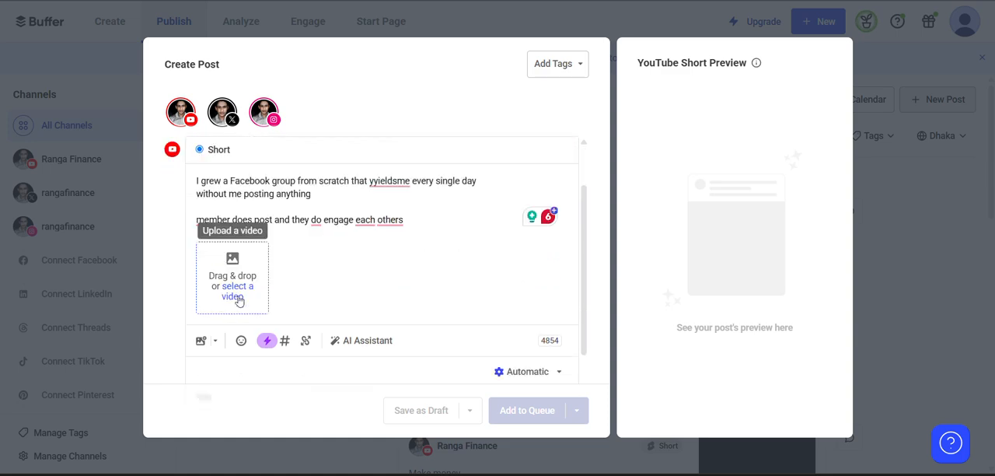
{"action": "left_click", "coordinate": [238, 289]}
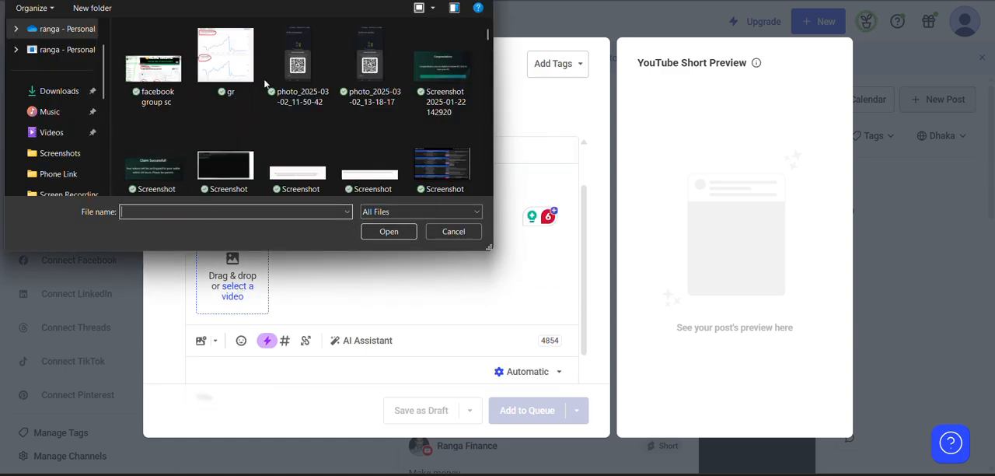
{"action": "scroll", "coordinate": [27, 71], "scroll_direction": "up", "scroll_amount": 1}
{"action": "scroll", "coordinate": [35, 70], "scroll_direction": "down", "scroll_amount": 4}
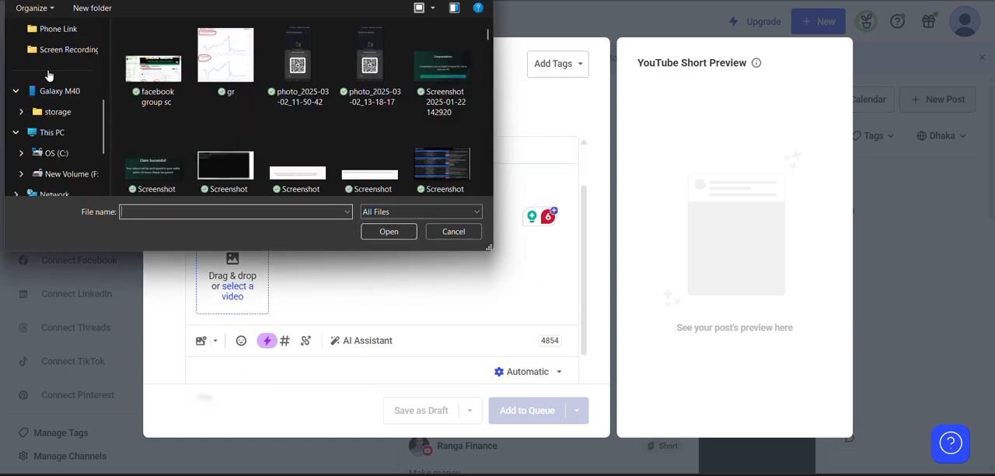
{"action": "scroll", "coordinate": [51, 76], "scroll_direction": "up", "scroll_amount": 1}
{"action": "left_click", "coordinate": [31, 30]}
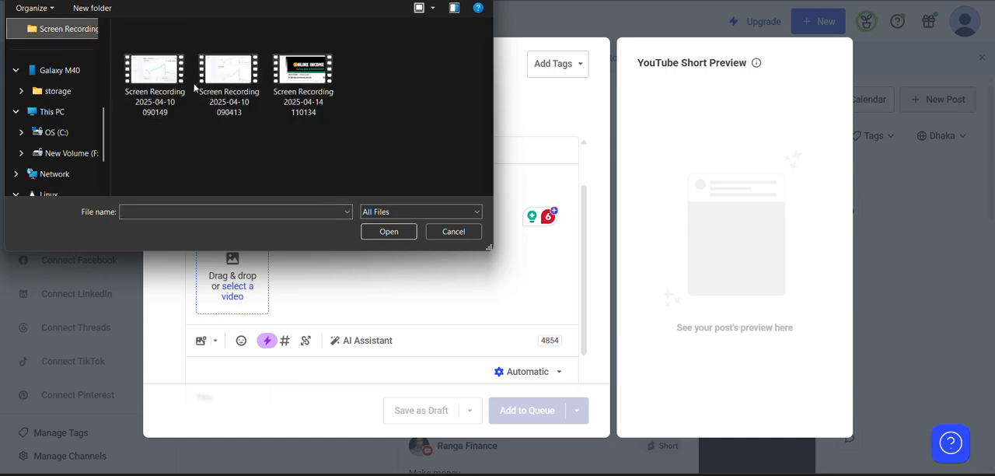
{"action": "double_click", "coordinate": [141, 76]}
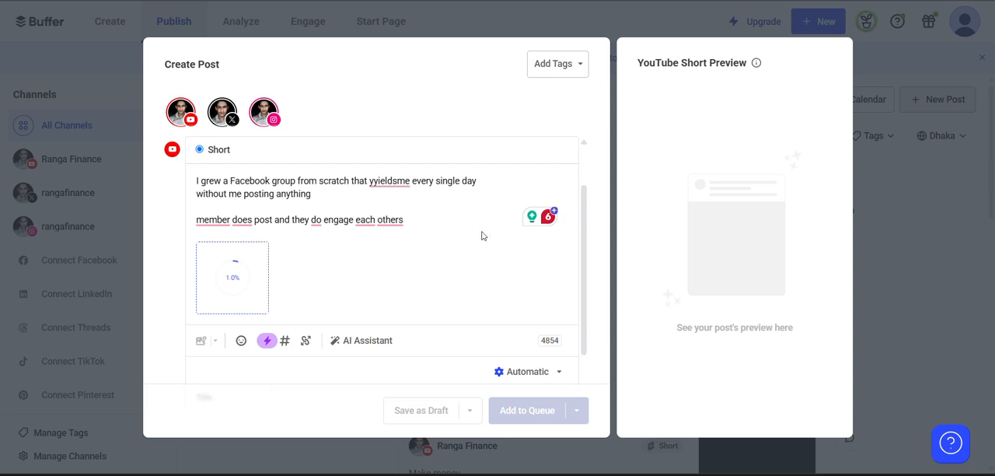
Accept all Grammarly suggestions for the YouTube version's text and close the suggestion window.
{"action": "left_click", "coordinate": [547, 216]}
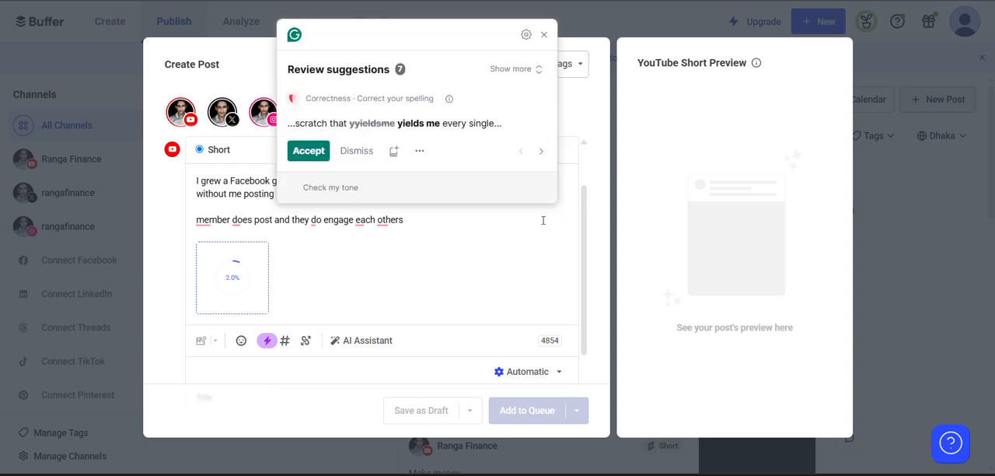
{"action": "left_click", "coordinate": [310, 150]}
{"action": "left_click", "coordinate": [314, 153]}
{"action": "left_click", "coordinate": [314, 151]}
{"action": "left_click", "coordinate": [314, 151]}
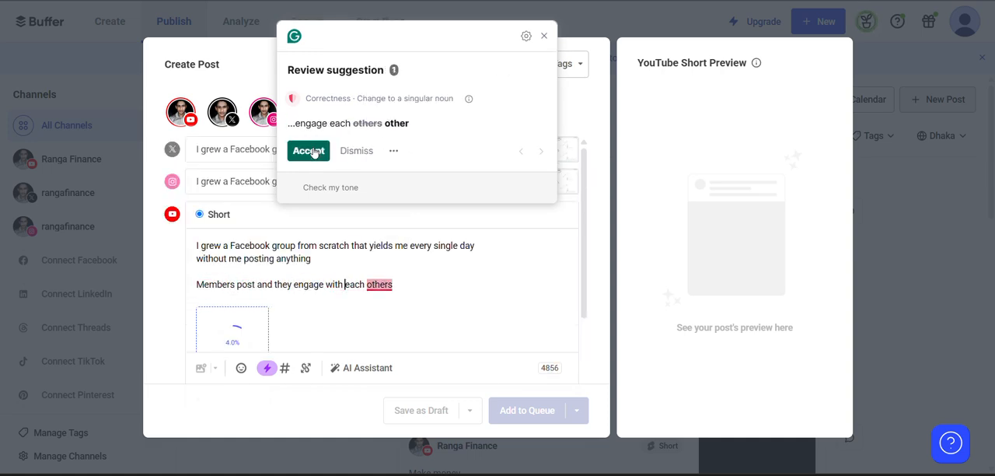
{"action": "left_click", "coordinate": [314, 150]}
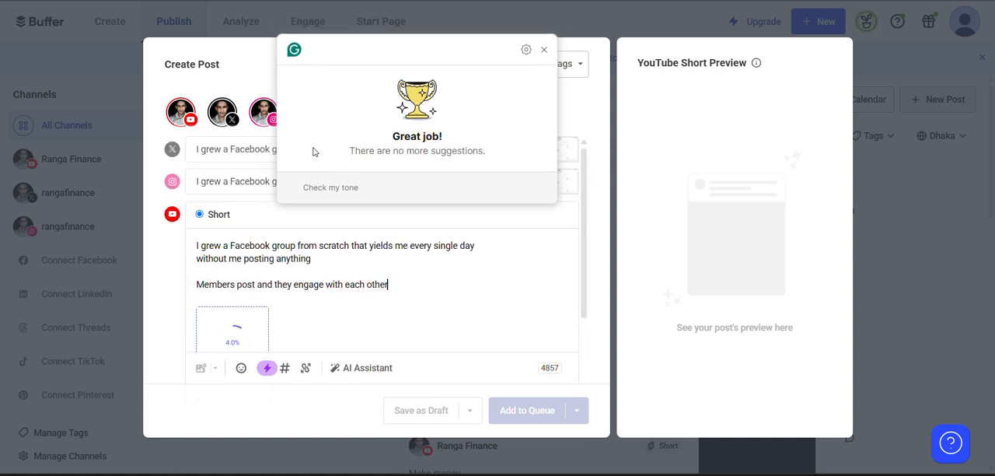
{"action": "left_click", "coordinate": [544, 49]}
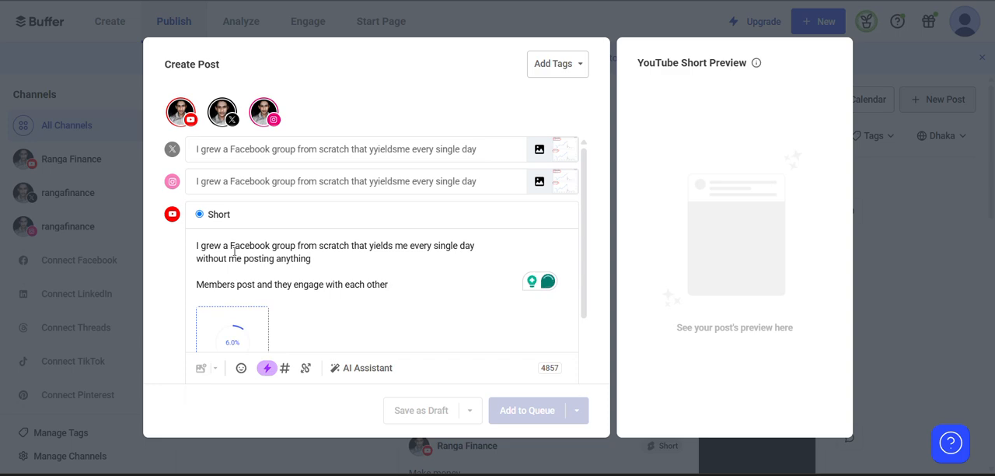
{"action": "scroll", "coordinate": [234, 253], "scroll_direction": "down", "scroll_amount": 5}
{"action": "left_click", "coordinate": [380, 277]}
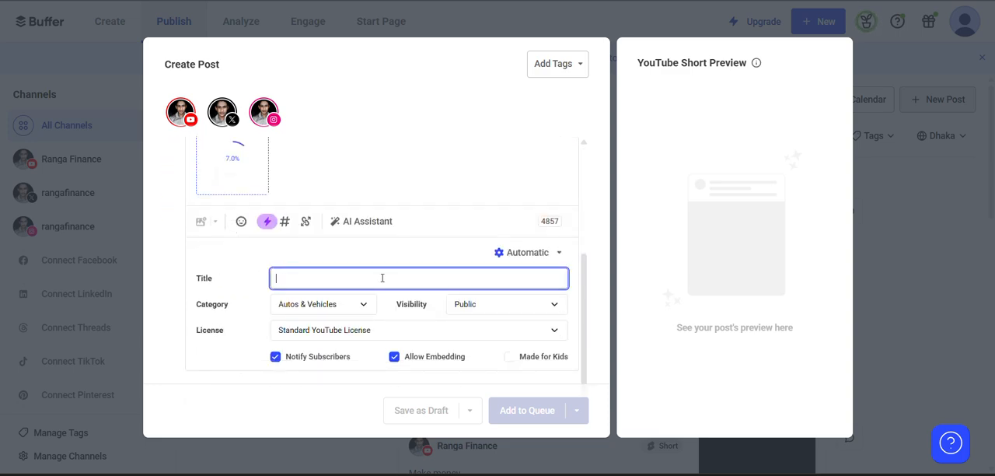
{"action": "scroll", "coordinate": [371, 273], "scroll_direction": "up", "scroll_amount": 5}
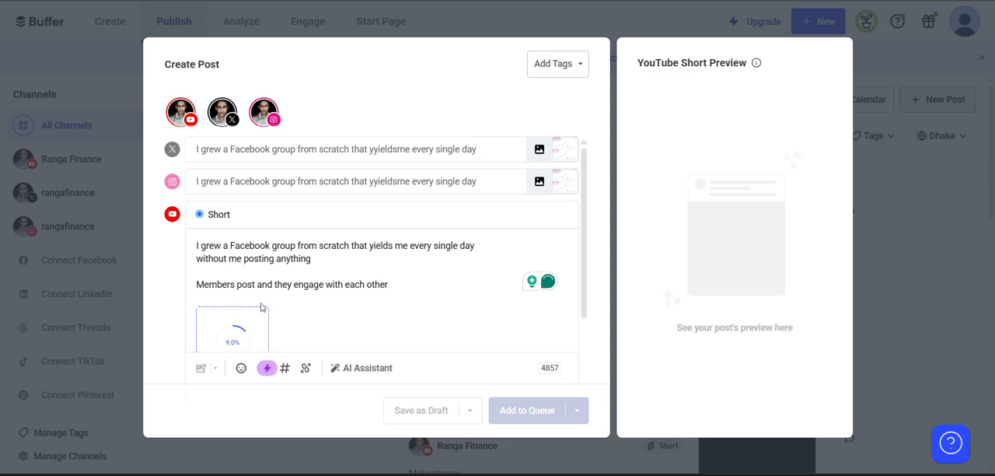
{"action": "scroll", "coordinate": [272, 313], "scroll_direction": "down", "scroll_amount": 1}
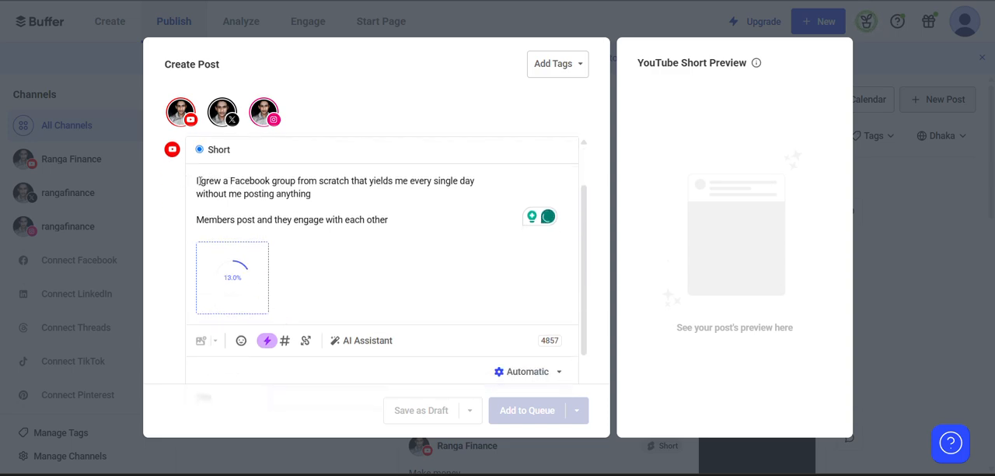
{"action": "left_click", "coordinate": [241, 182]}
{"action": "key", "text": "Return"}
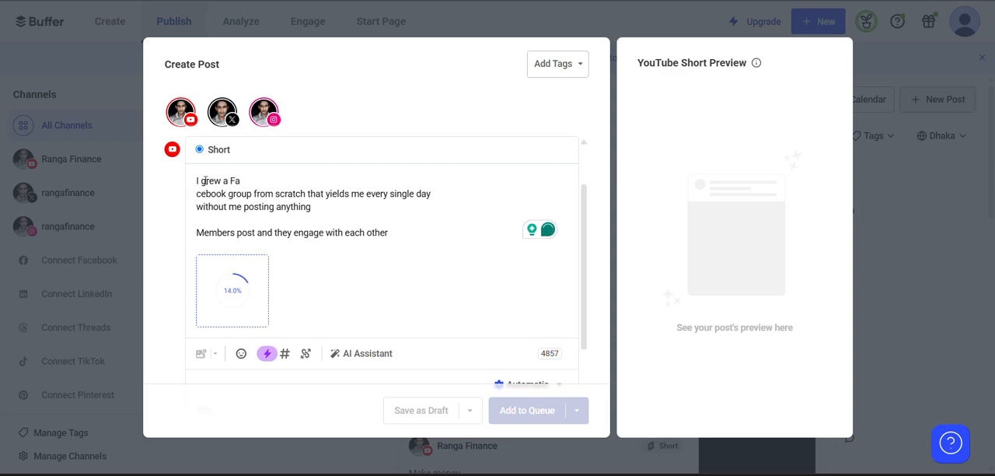
{"action": "key", "text": "BackSpace"}
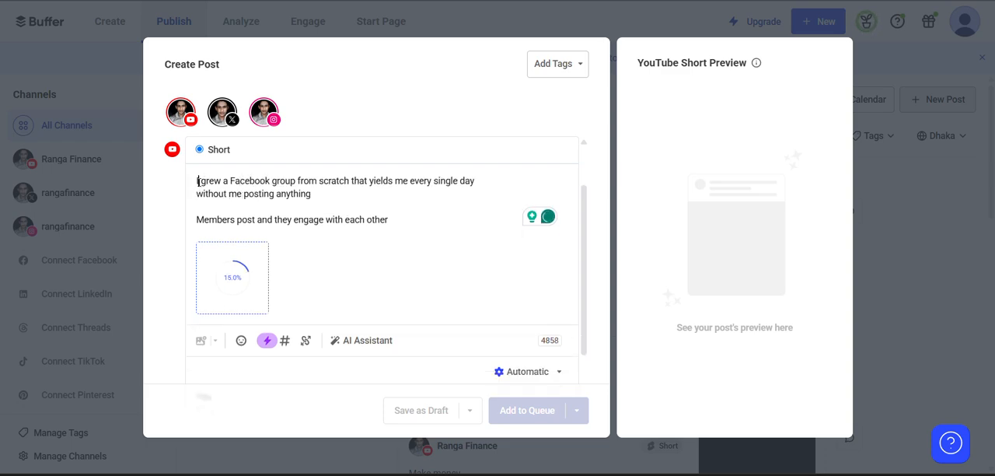
Copy "I grew a Facebook group" from the YouTube version's text and paste it as the Short's title.
{"action": "left_click_drag", "start_coordinate": [196, 181], "coordinate": [296, 181]}
{"action": "right_click", "coordinate": [278, 183]}
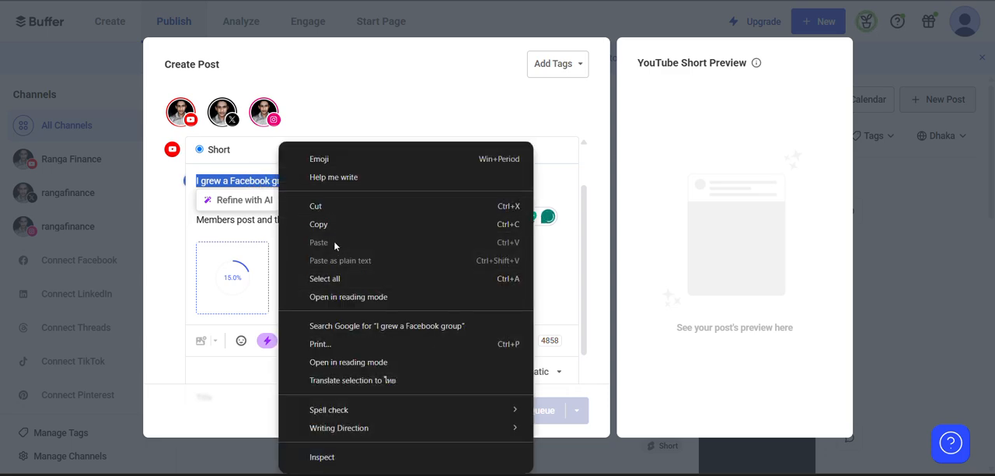
{"action": "left_click", "coordinate": [333, 226]}
{"action": "scroll", "coordinate": [333, 231], "scroll_direction": "down", "scroll_amount": 1}
{"action": "scroll", "coordinate": [330, 232], "scroll_direction": "down", "scroll_amount": 1}
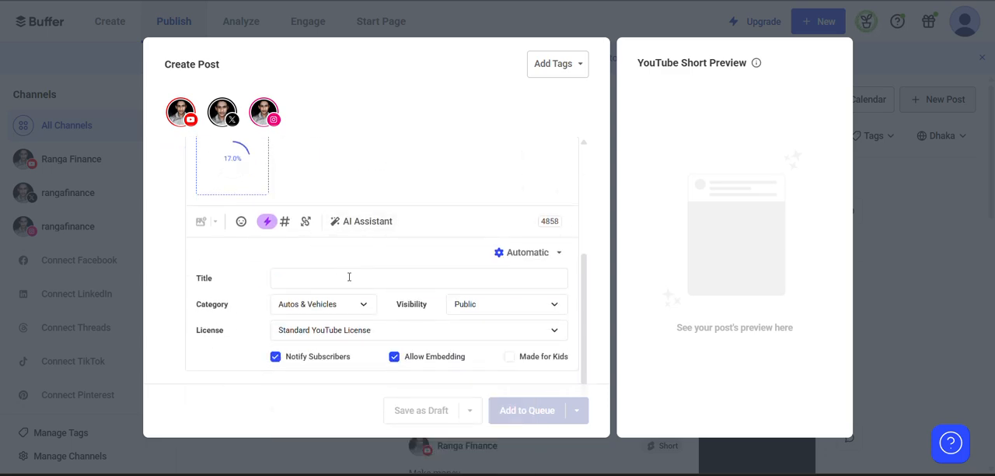
{"action": "right_click", "coordinate": [349, 277]}
{"action": "left_click", "coordinate": [373, 127]}
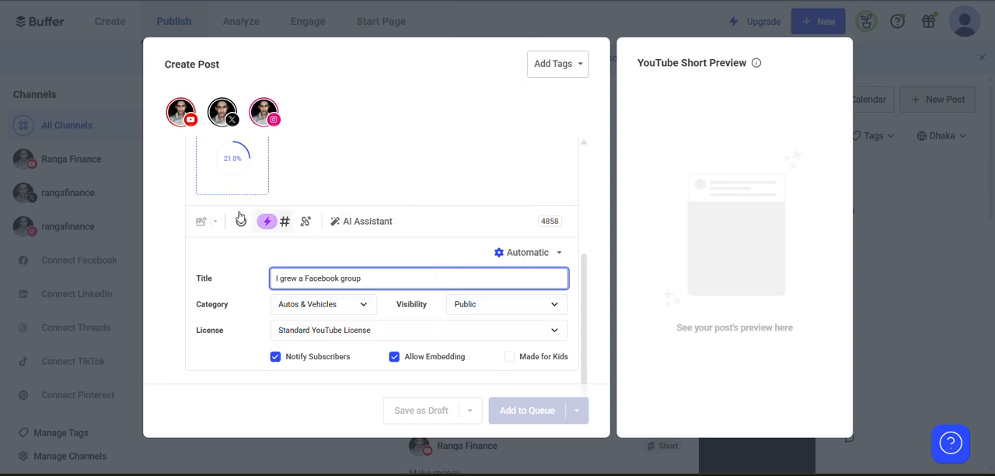
Review the YouTube Short's preview, post text and license setting.
{"action": "scroll", "coordinate": [272, 305], "scroll_direction": "up", "scroll_amount": 2}
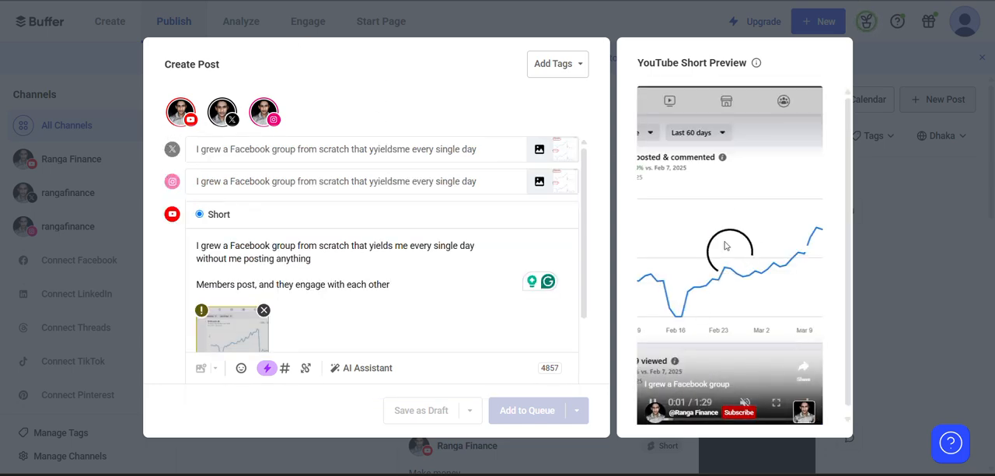
{"action": "scroll", "coordinate": [471, 254], "scroll_direction": "down", "scroll_amount": 3}
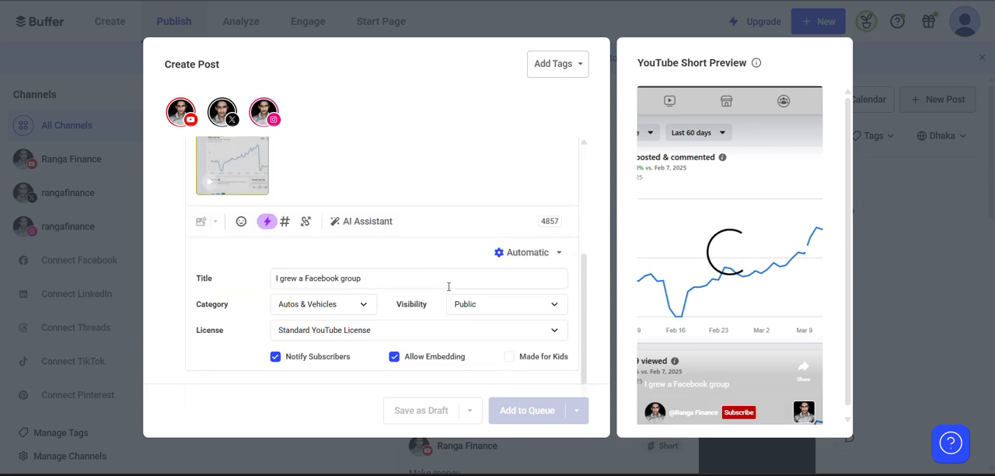
{"action": "left_click", "coordinate": [496, 331]}
{"action": "left_click", "coordinate": [496, 331]}
{"action": "scroll", "coordinate": [376, 261], "scroll_direction": "up", "scroll_amount": 5}
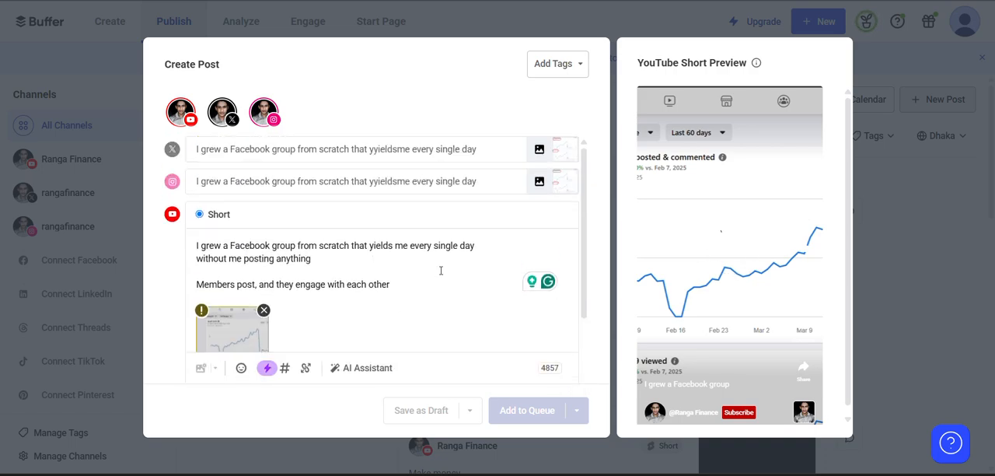
{"action": "scroll", "coordinate": [439, 272], "scroll_direction": "down", "scroll_amount": 1}
{"action": "scroll", "coordinate": [441, 275], "scroll_direction": "down", "scroll_amount": 2}
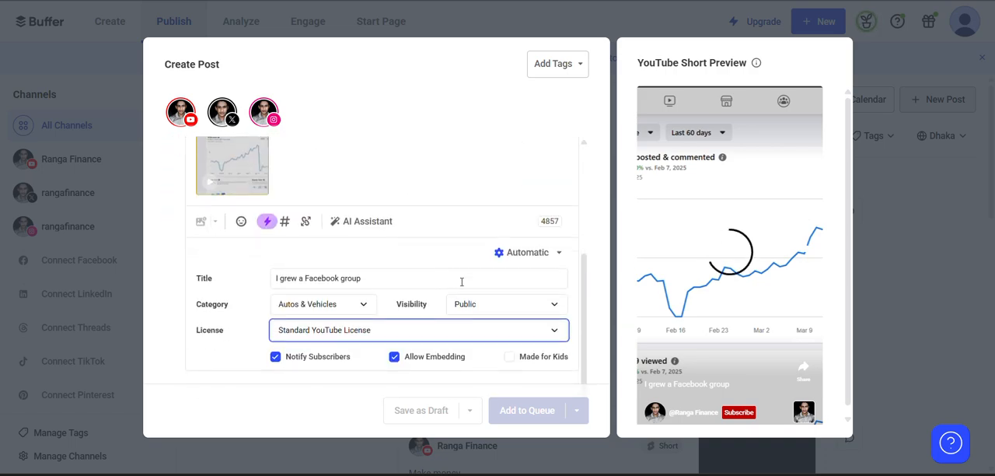
{"action": "left_click", "coordinate": [179, 114]}
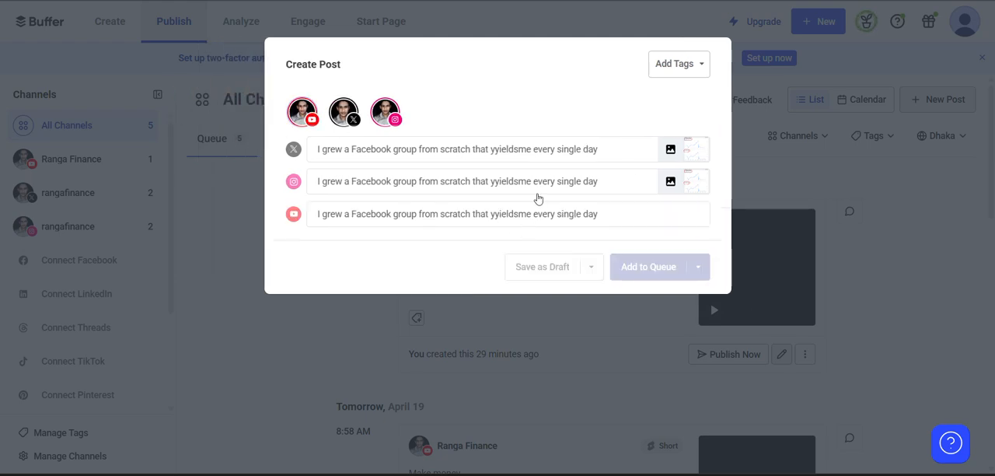
{"action": "left_click", "coordinate": [554, 226]}
{"action": "scroll", "coordinate": [554, 229], "scroll_direction": "down", "scroll_amount": 3}
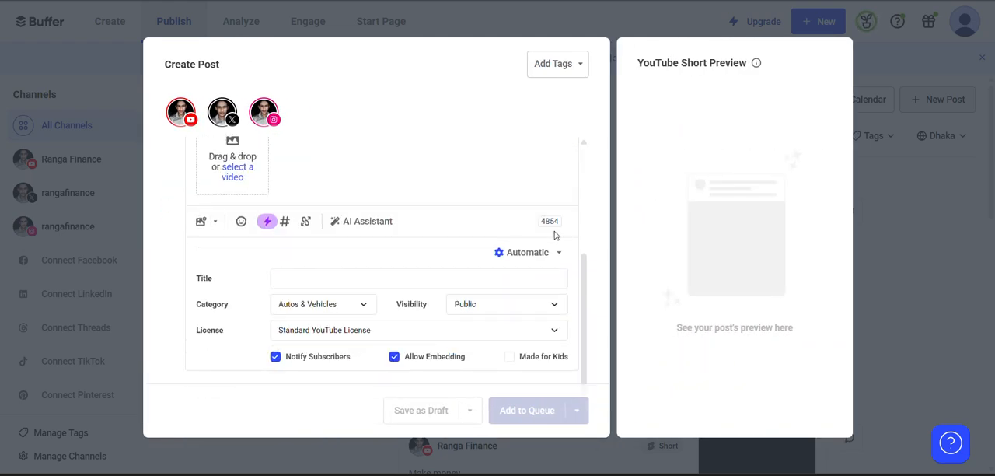
{"action": "scroll", "coordinate": [412, 253], "scroll_direction": "up", "scroll_amount": 2}
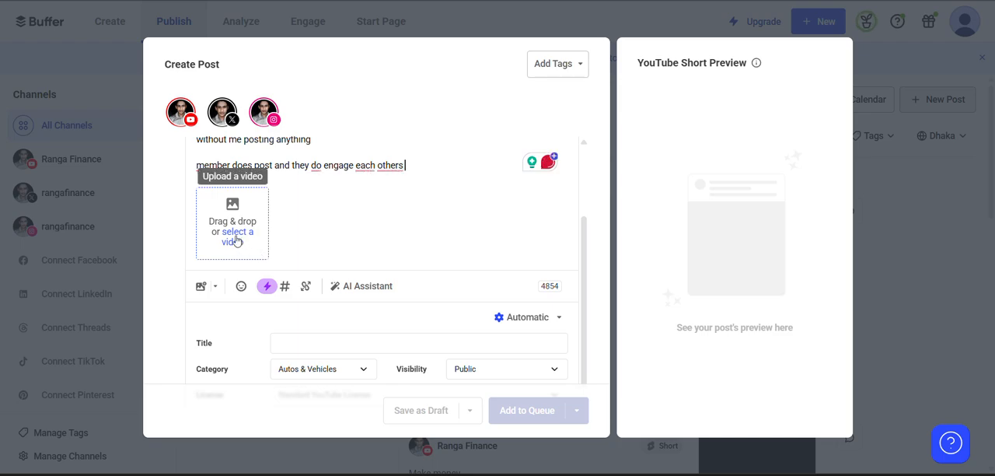
{"action": "left_click", "coordinate": [237, 240]}
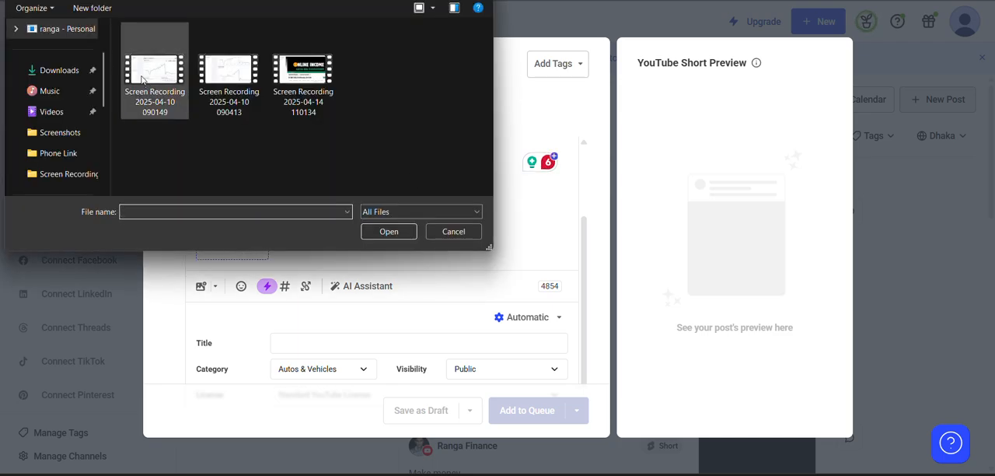
{"action": "double_click", "coordinate": [303, 74]}
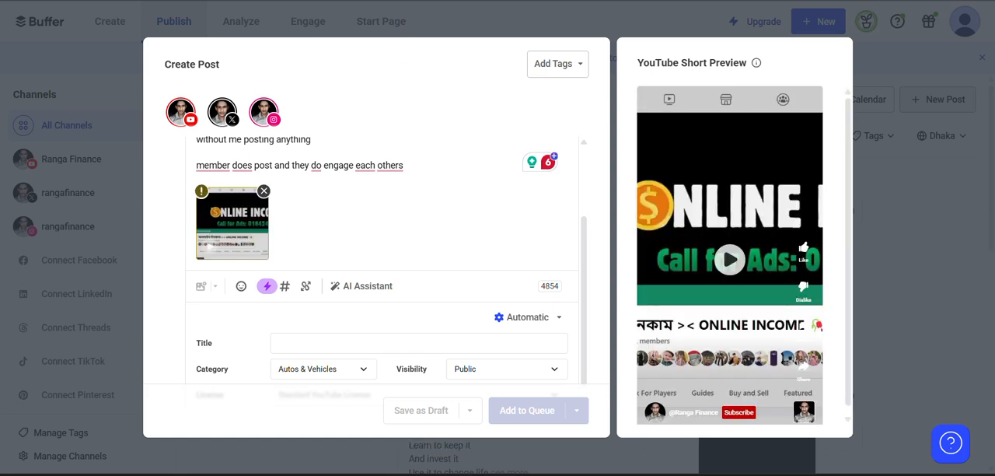
Title the YouTube Short "6tyu" and set its category to Entertainment, with visibility kept at Public.
{"action": "scroll", "coordinate": [464, 317], "scroll_direction": "down", "scroll_amount": 2}
{"action": "left_click", "coordinate": [407, 287]}
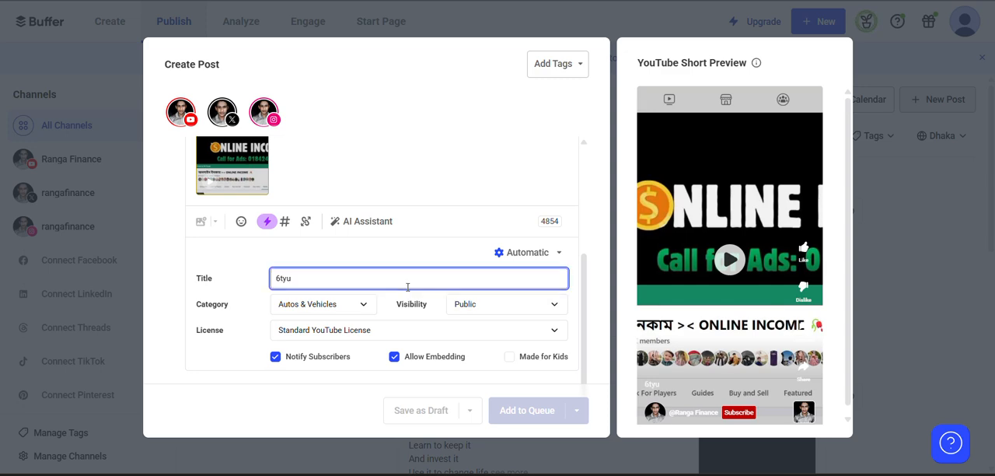
{"action": "left_click", "coordinate": [359, 307]}
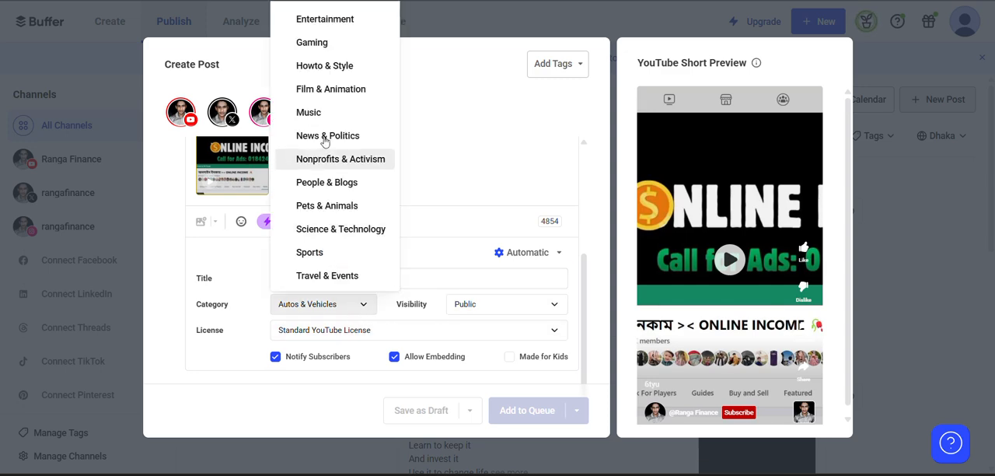
{"action": "left_click", "coordinate": [325, 22]}
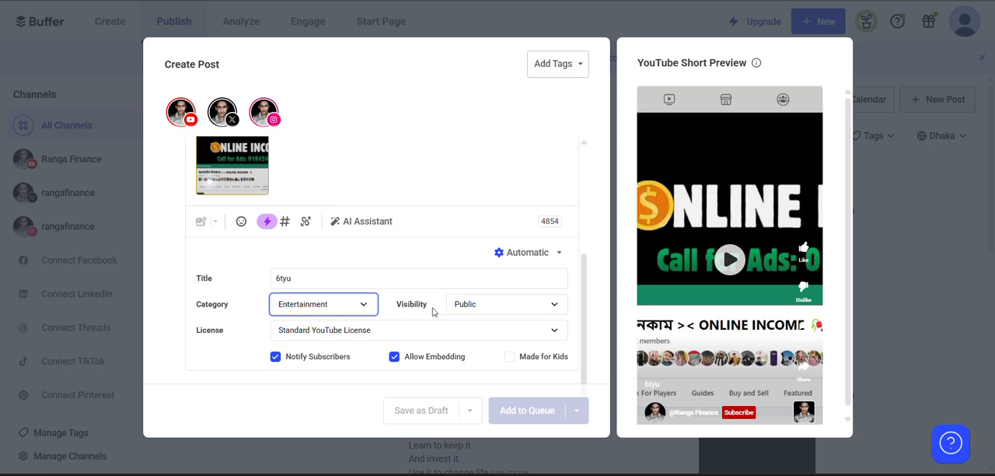
{"action": "left_click", "coordinate": [495, 311]}
{"action": "left_click", "coordinate": [397, 310]}
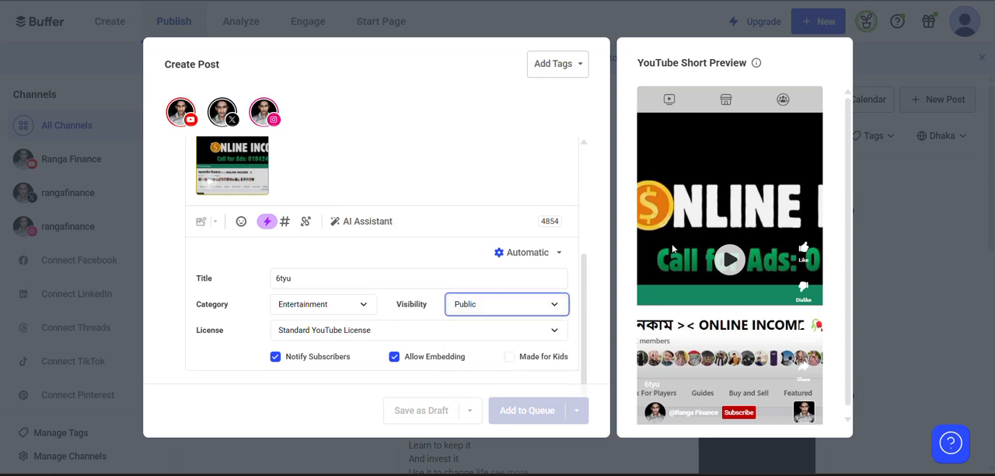
{"action": "scroll", "coordinate": [673, 249], "scroll_direction": "down", "scroll_amount": 1}
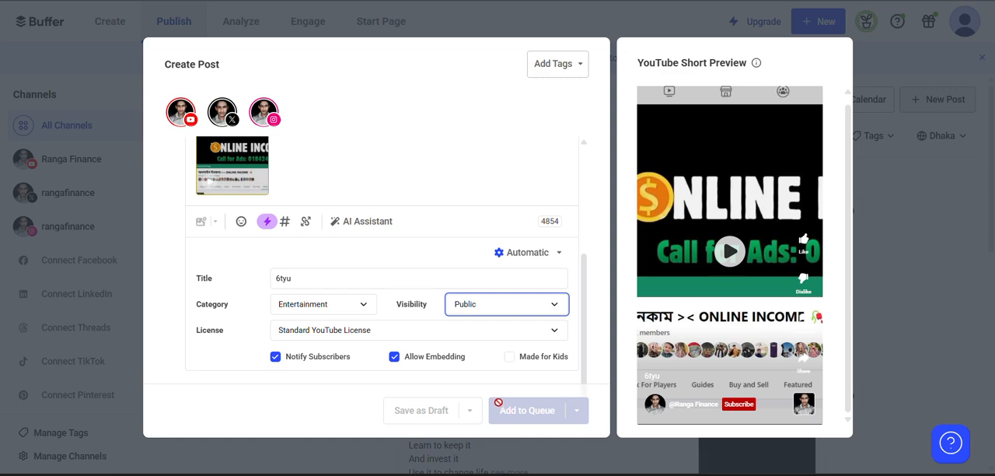
Deselect the X and Instagram channels and extend the YouTube Short's title to "6tyutgtyt6y".
{"action": "left_click", "coordinate": [218, 116]}
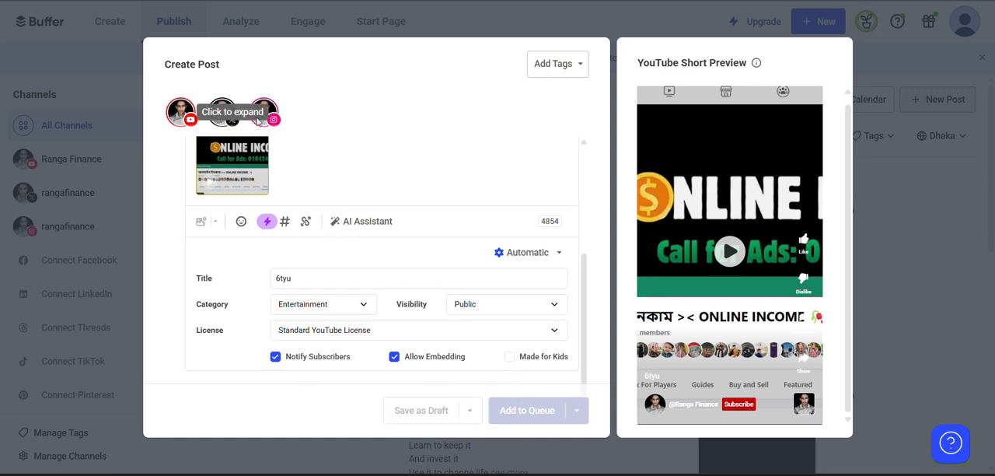
{"action": "left_click", "coordinate": [271, 116]}
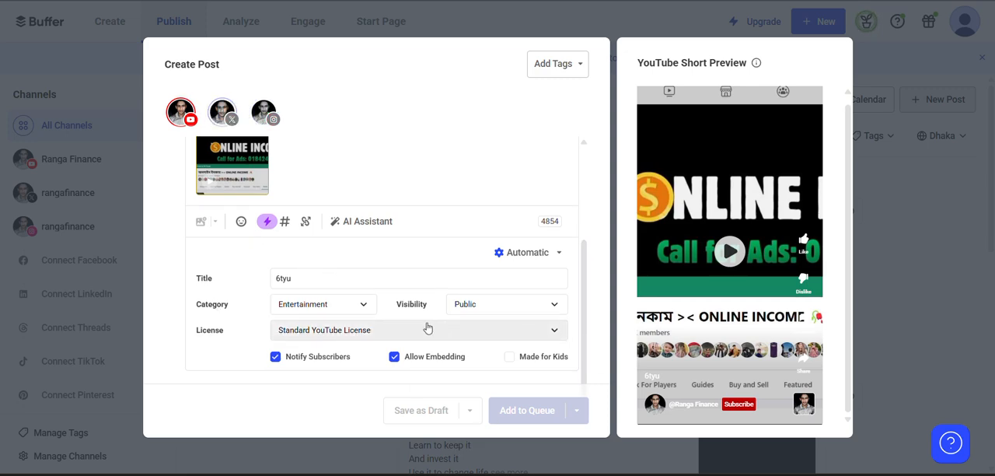
{"action": "left_click", "coordinate": [359, 281]}
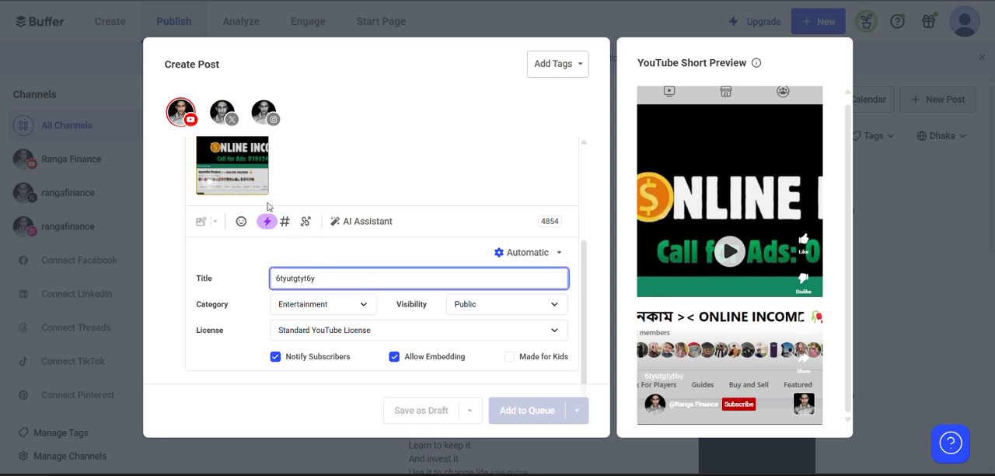
Add the X and Instagram channels back to the post and remove the YouTube channel.
{"action": "left_click", "coordinate": [222, 112]}
{"action": "left_click", "coordinate": [263, 113]}
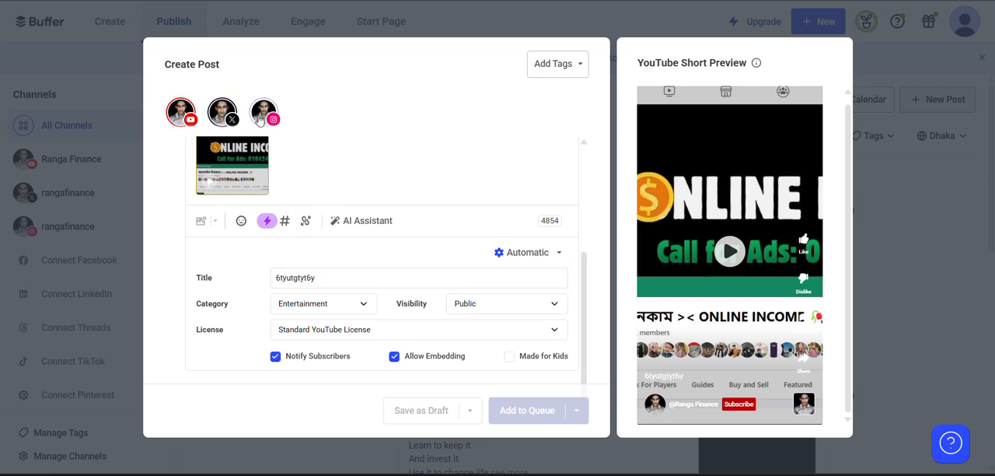
{"action": "left_click", "coordinate": [180, 113]}
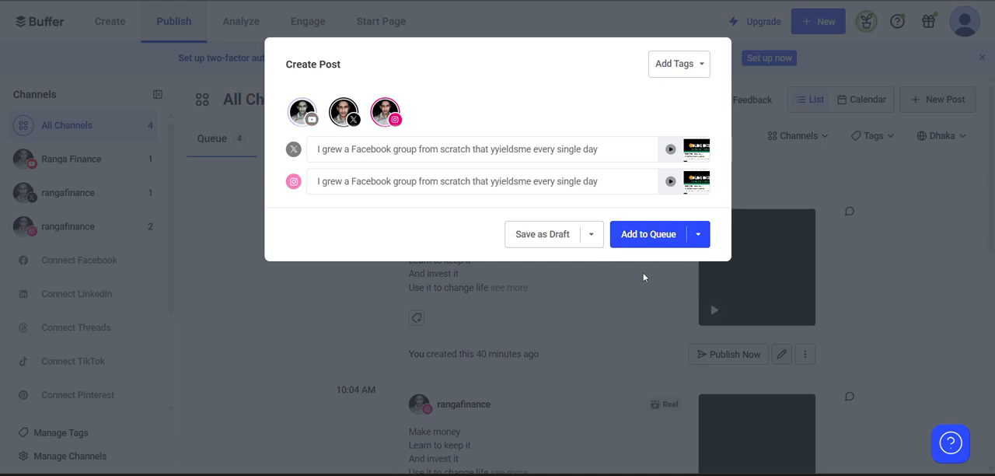
Schedule the X and Instagram posts for April 18 at 11:16 PM.
{"action": "left_click", "coordinate": [699, 236]}
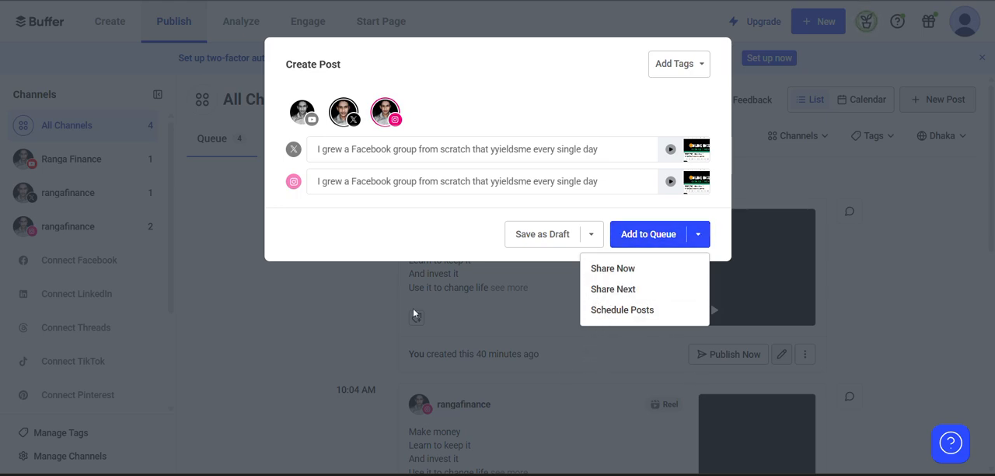
{"action": "left_click", "coordinate": [644, 310]}
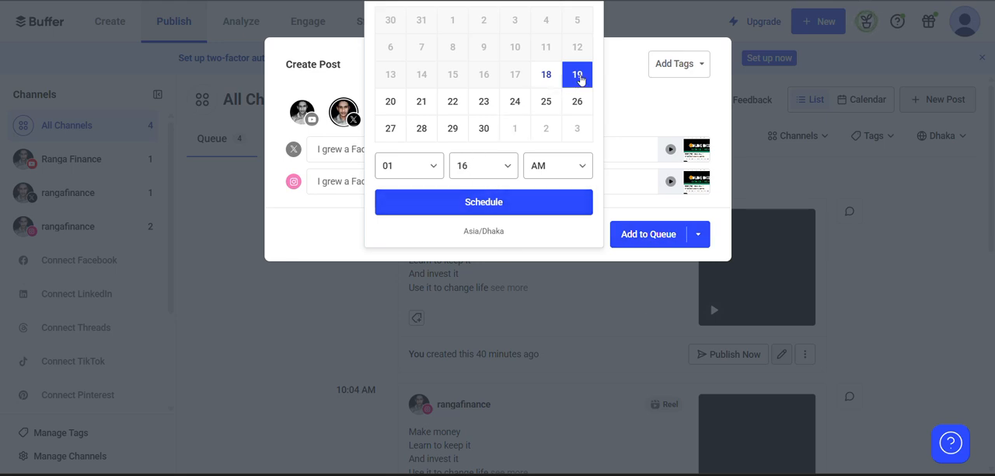
{"action": "left_click", "coordinate": [547, 76]}
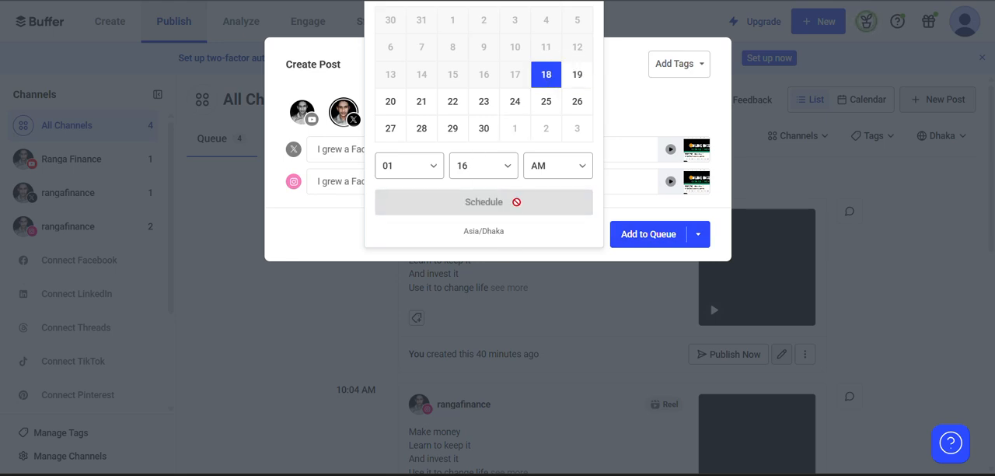
{"action": "left_click", "coordinate": [411, 171]}
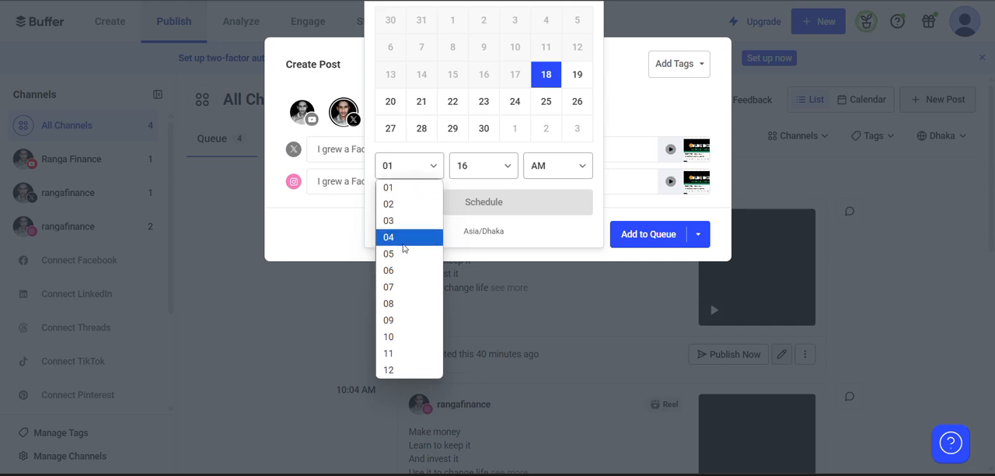
{"action": "left_click", "coordinate": [400, 361]}
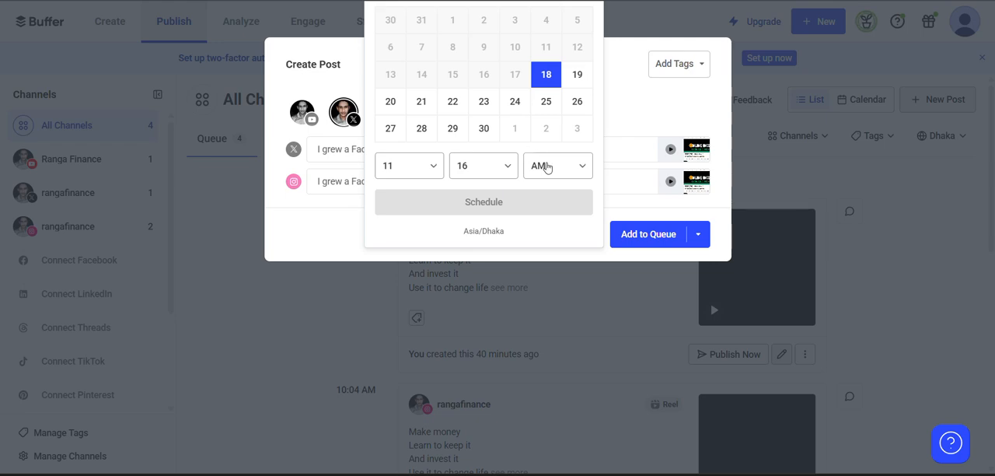
{"action": "left_click", "coordinate": [546, 167]}
{"action": "left_click", "coordinate": [549, 205]}
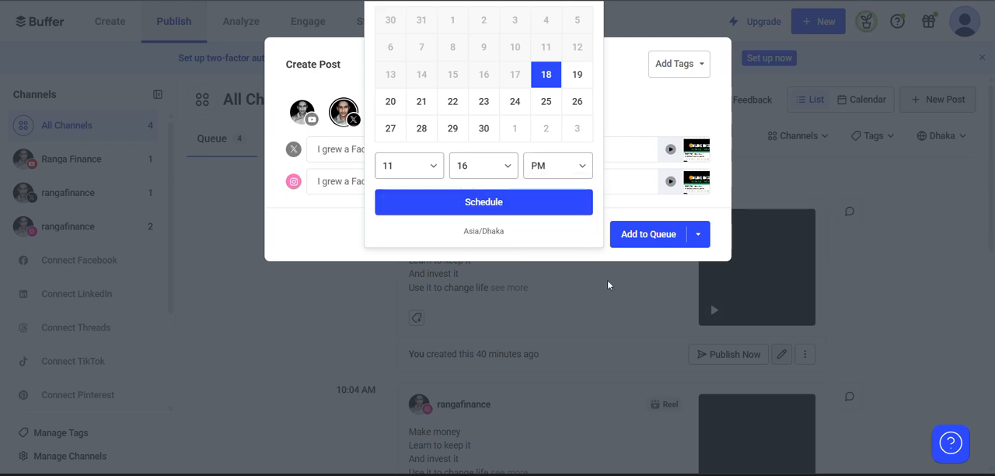
{"action": "left_click", "coordinate": [497, 203]}
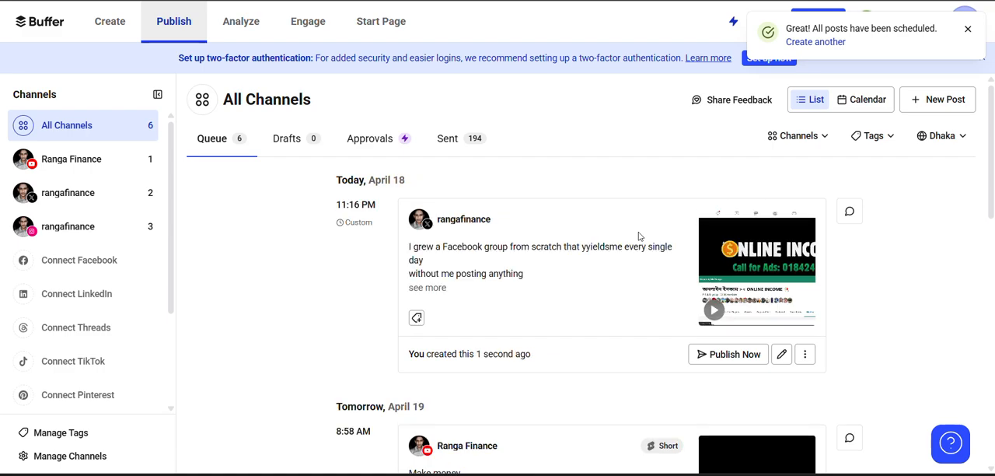
Review the newly scheduled Instagram and X posts in the queue of all channels.
{"action": "scroll", "coordinate": [639, 235], "scroll_direction": "down", "scroll_amount": 10}
{"action": "scroll", "coordinate": [639, 233], "scroll_direction": "up", "scroll_amount": 10}
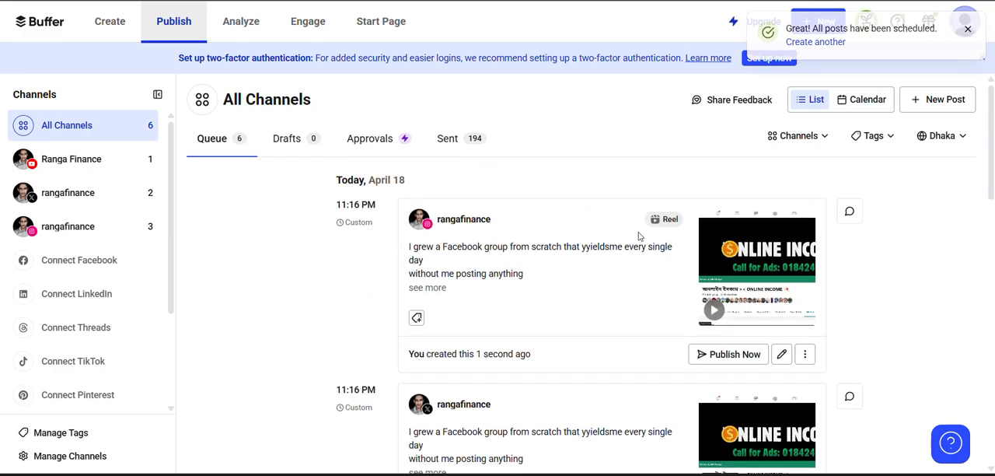
{"action": "scroll", "coordinate": [638, 236], "scroll_direction": "down", "scroll_amount": 2}
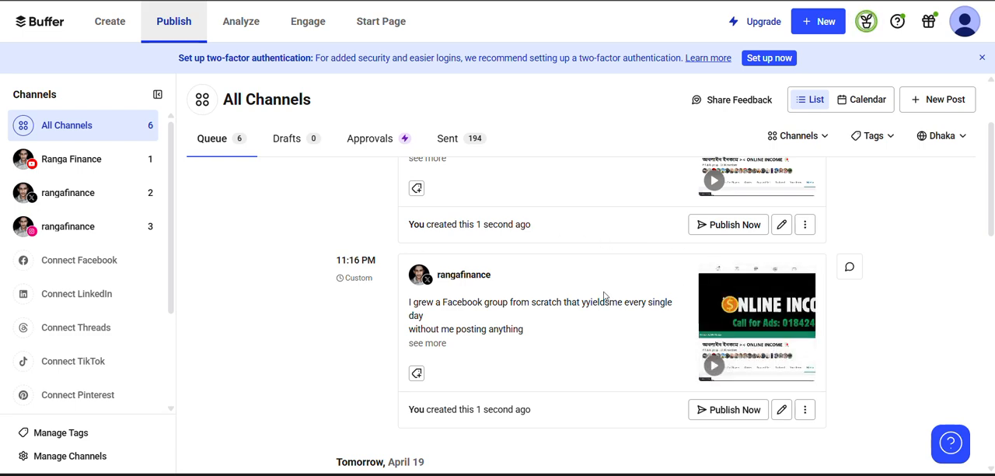
{"action": "scroll", "coordinate": [606, 296], "scroll_direction": "up", "scroll_amount": 2}
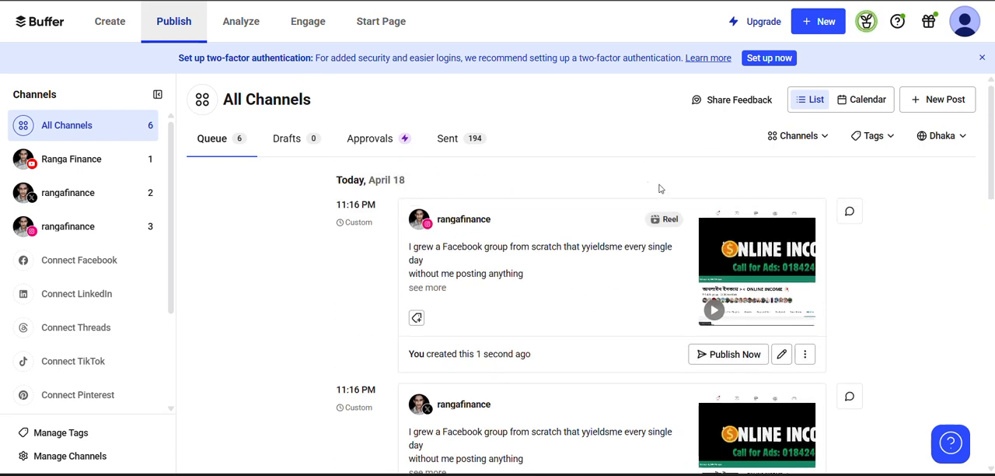